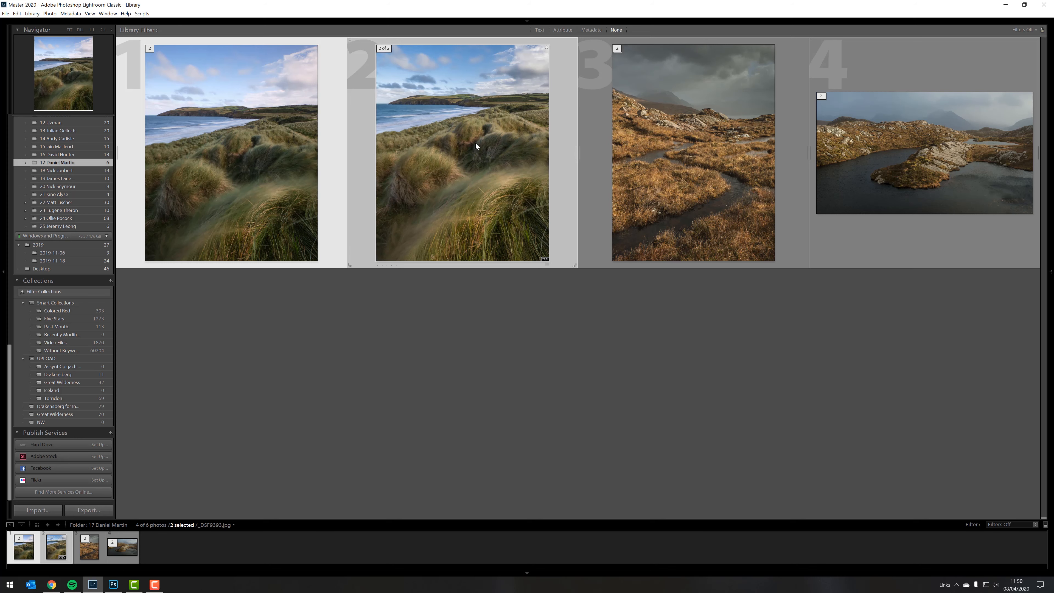
# Step: Compare the two dune photo versions side by side and open _DSF9393.RAF for editing in Adobe Photoshop 2020
pyautogui.press('c')
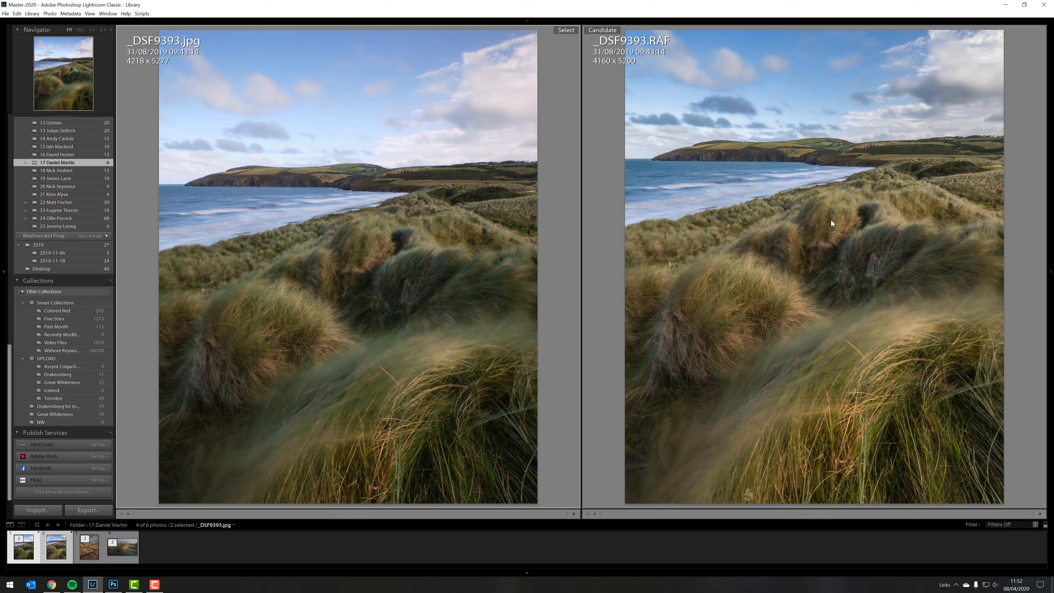
pyautogui.rightClick(764, 228)
pyautogui.moveTo(778, 312)
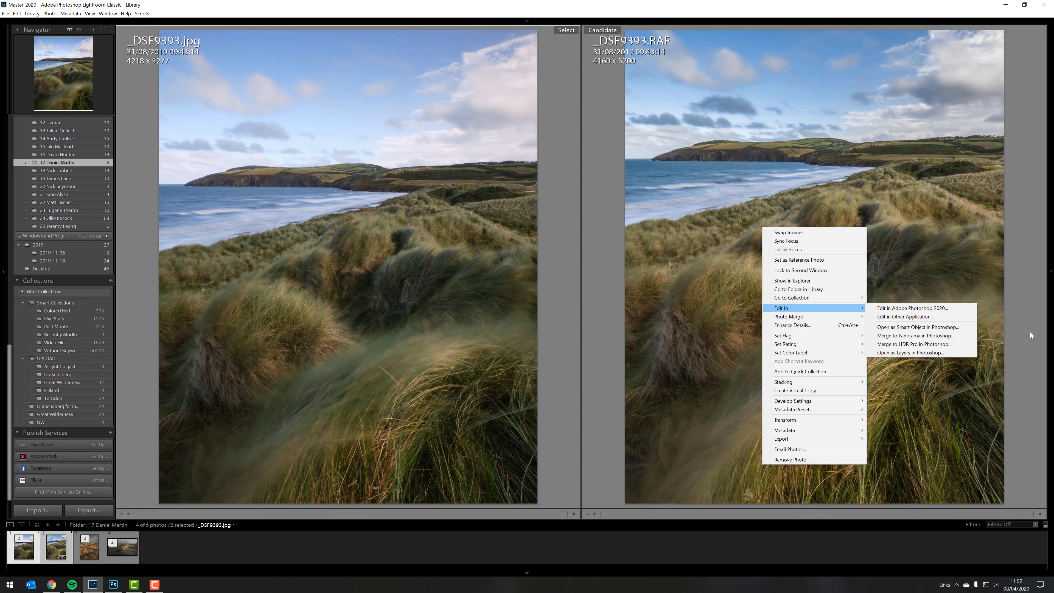
pyautogui.click(930, 307)
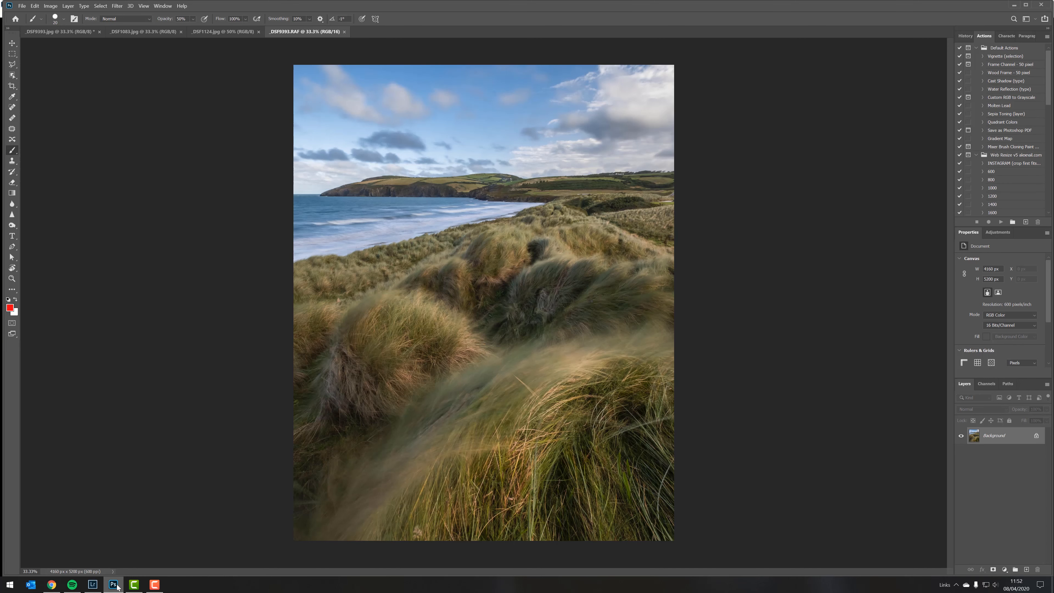
# Step: Add a Curves adjustment layer above the Background and move its white point to input 250, output 255
pyautogui.click(1005, 569)
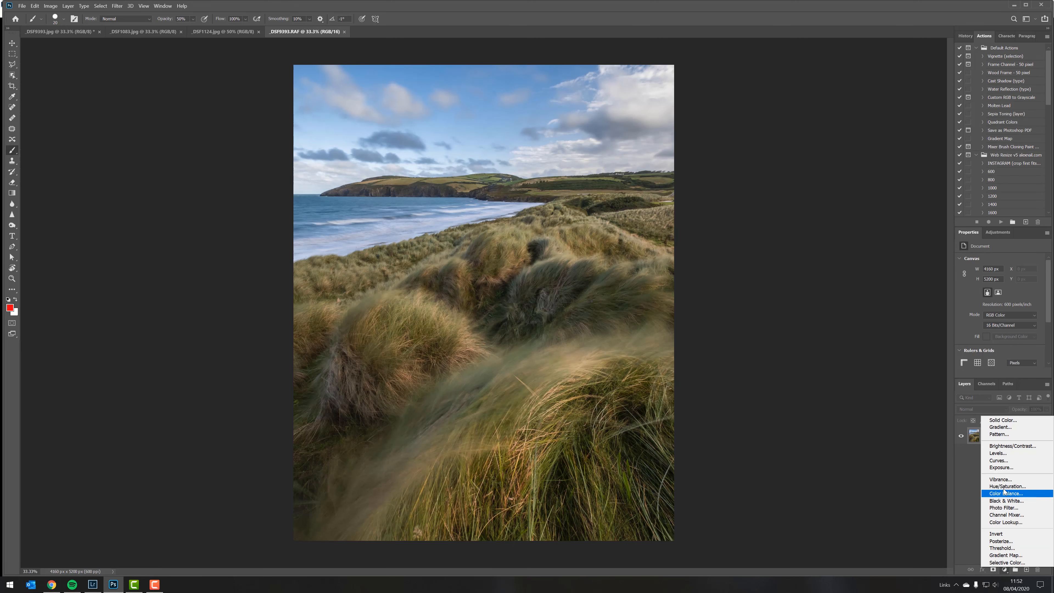
pyautogui.click(1001, 460)
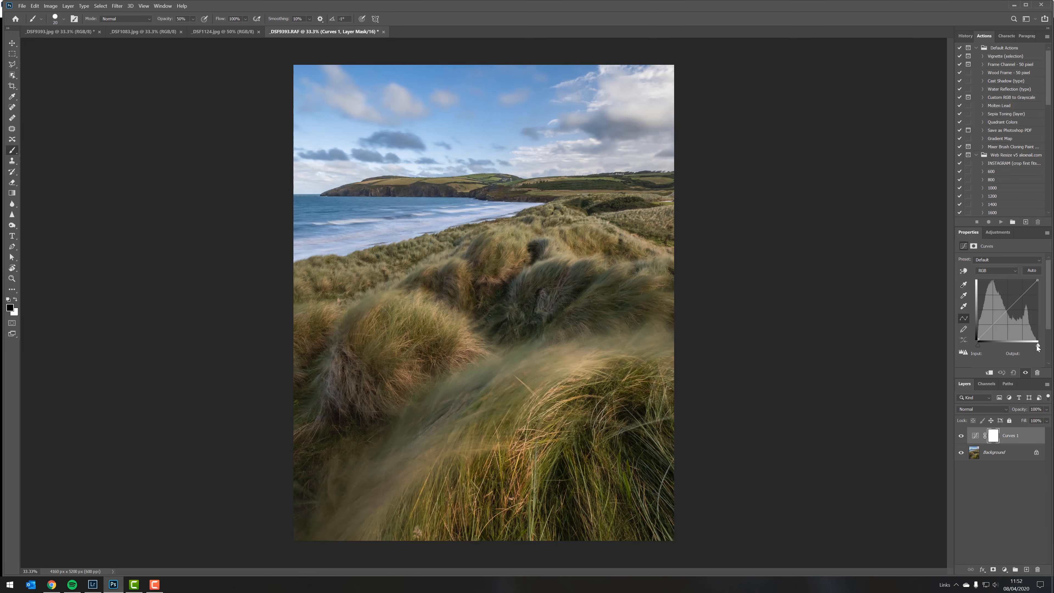
pyautogui.moveTo(1038, 346); pyautogui.dragTo(1038, 347)
# Step: Add a second Curves adjustment layer and move its white point to input 220, output 255
pyautogui.click(1004, 569)
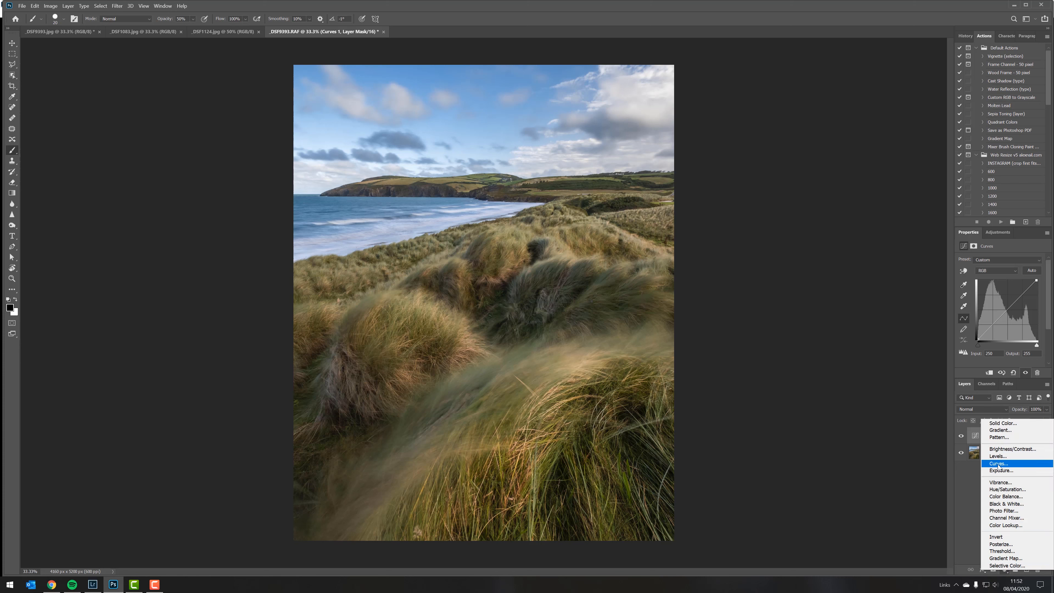
pyautogui.click(1000, 466)
pyautogui.moveTo(1038, 345); pyautogui.dragTo(1030, 346)
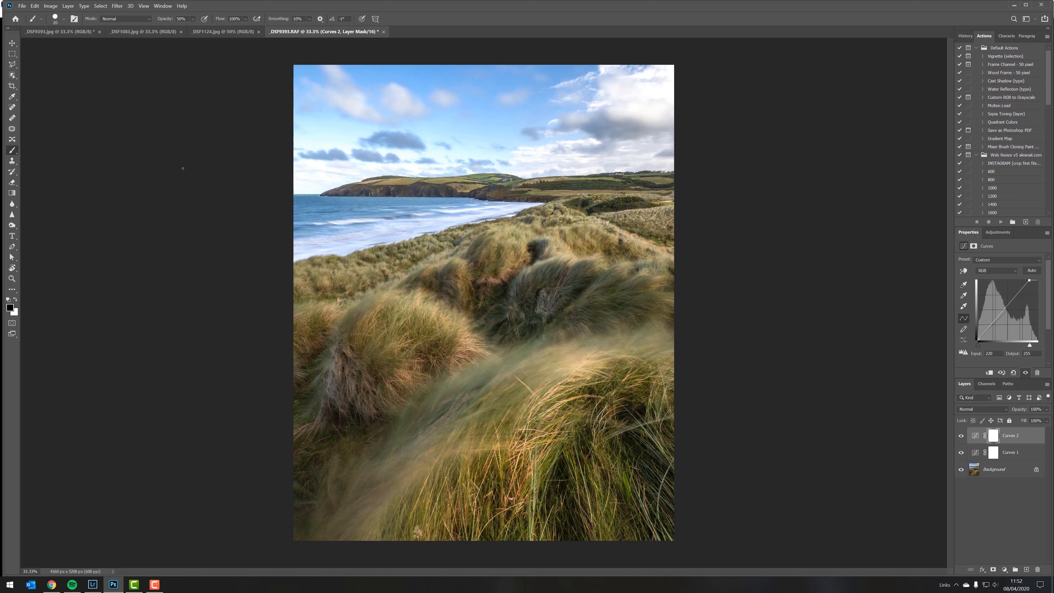
# Step: Mask the upper Curves layer with a black-to-white gradient across the horizon so its brightening spares the sky
pyautogui.rightClick(12, 152)
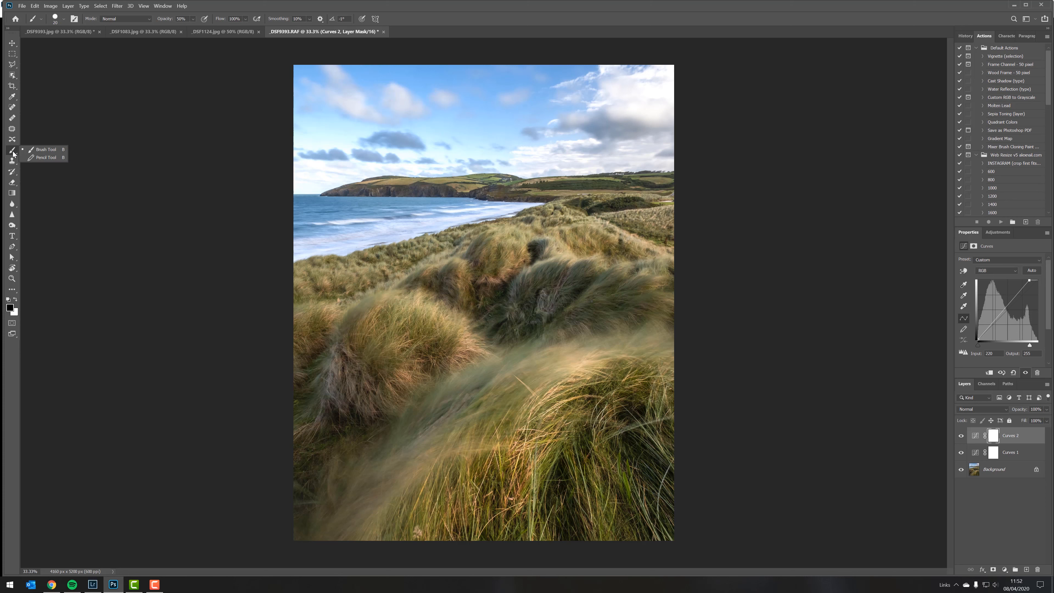
pyautogui.click(12, 192)
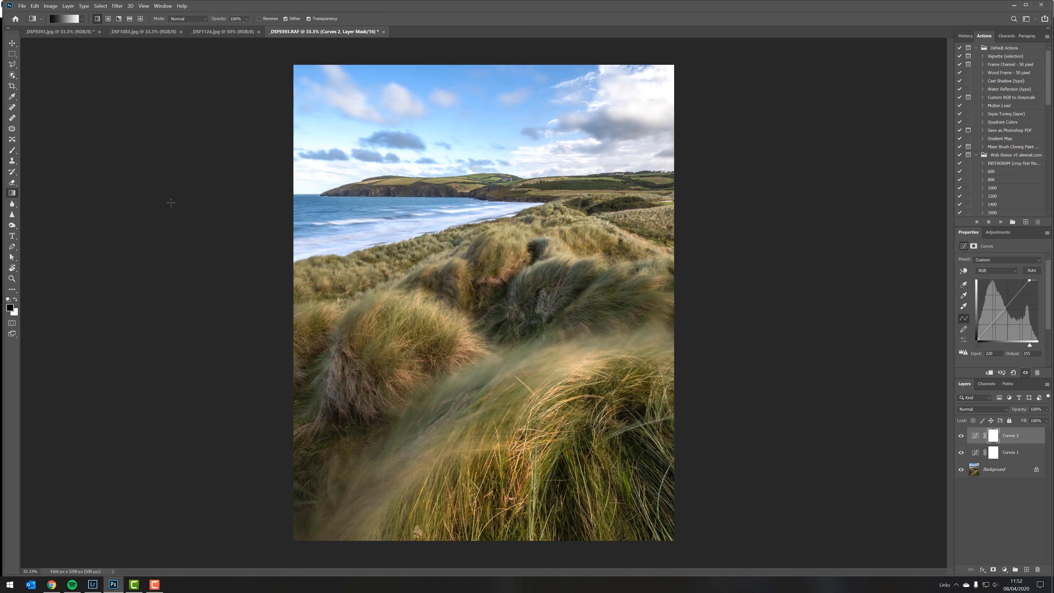
pyautogui.moveTo(446, 165); pyautogui.dragTo(435, 224)
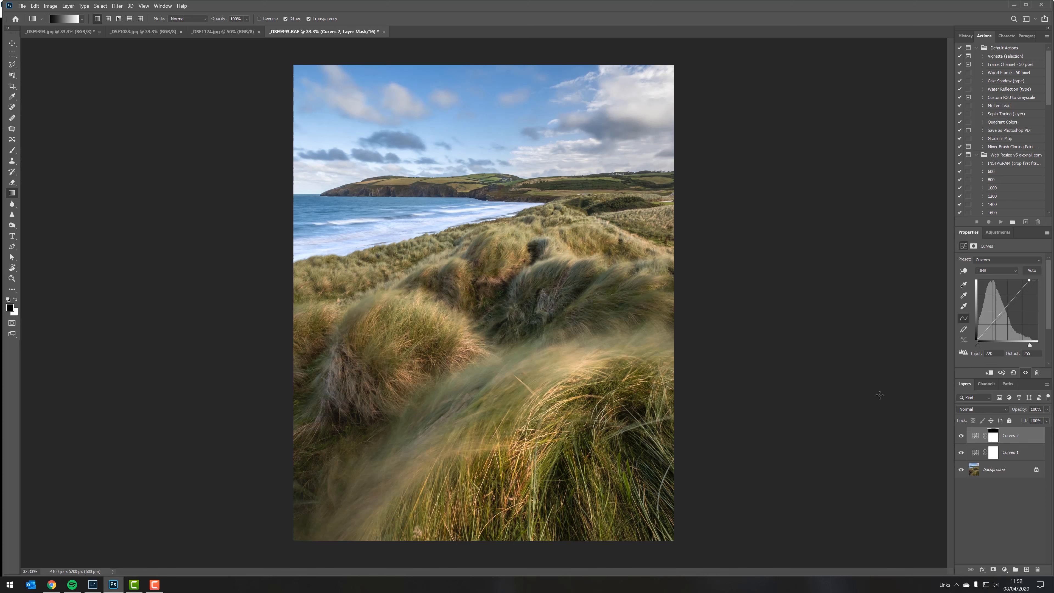
# Step: Compare the dune photo with and without the two Curves layers
pyautogui.keyDown('alt'); pyautogui.click(961, 470); pyautogui.keyUp('alt')
pyautogui.keyDown('alt'); pyautogui.click(962, 470); pyautogui.keyUp('alt')
pyautogui.keyDown('alt'); pyautogui.click(961, 470); pyautogui.keyUp('alt')
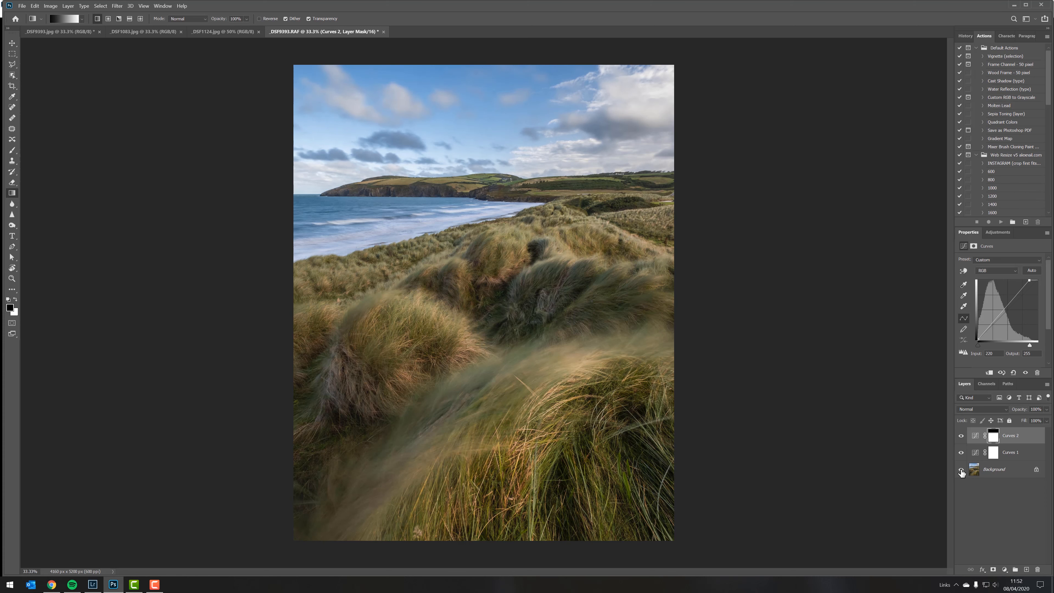
pyautogui.keyDown('alt'); pyautogui.click(961, 470); pyautogui.keyUp('alt')
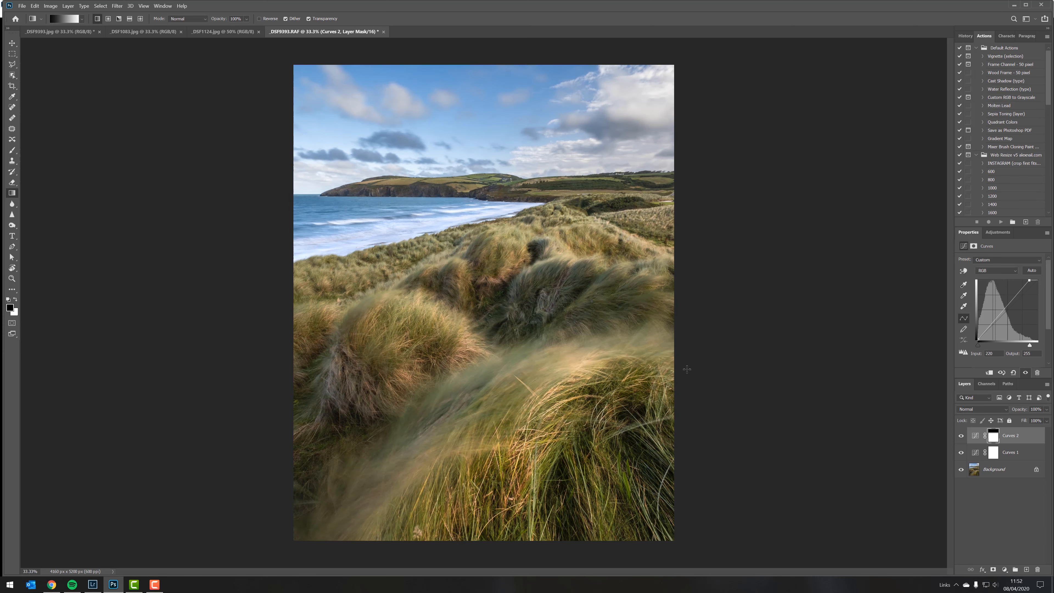
# Step: Lift the midtones of the upper Curves layer to input 106, output 115 and save the photo
pyautogui.click(1003, 311)
pyautogui.hotkey('ctrl', 's')
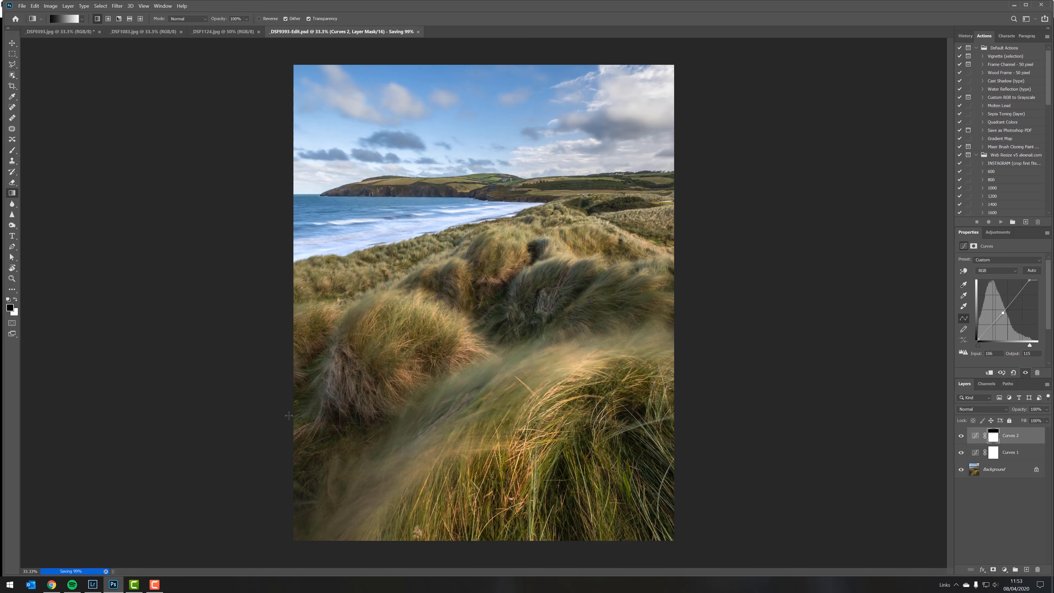
# Step: Switch to Lightroom Classic and compare _DSF9393-Edit.psd side by side with _DSF9393.jpg
pyautogui.moveTo(99, 588)
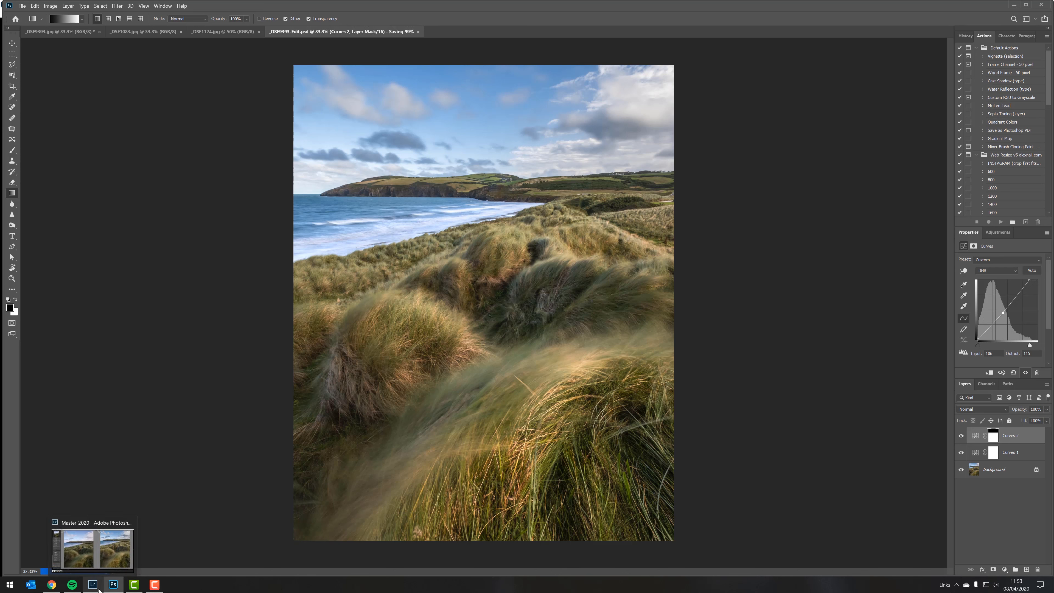
pyautogui.click(94, 585)
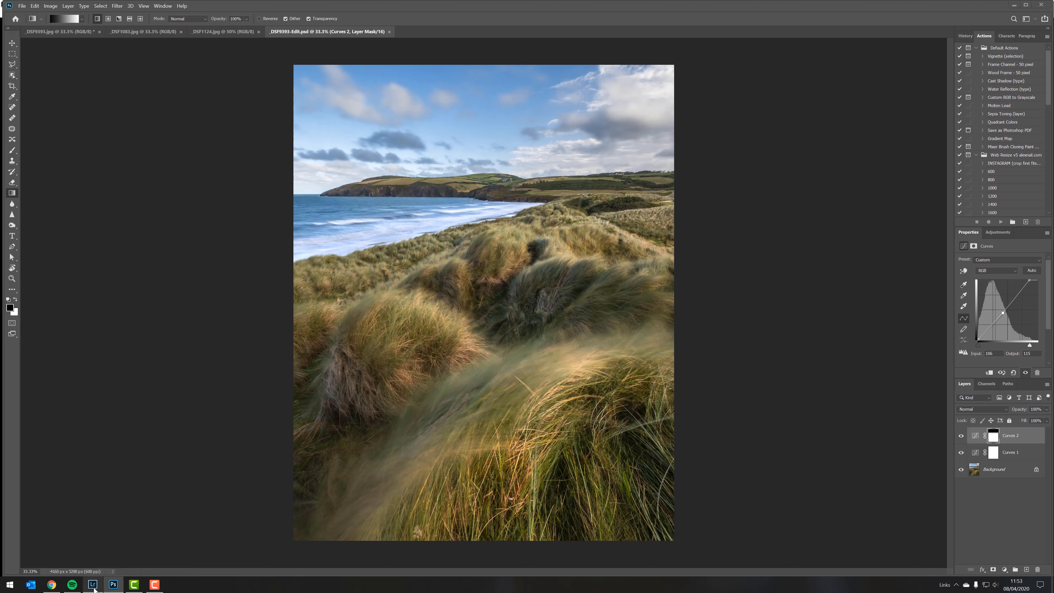
pyautogui.press('g')
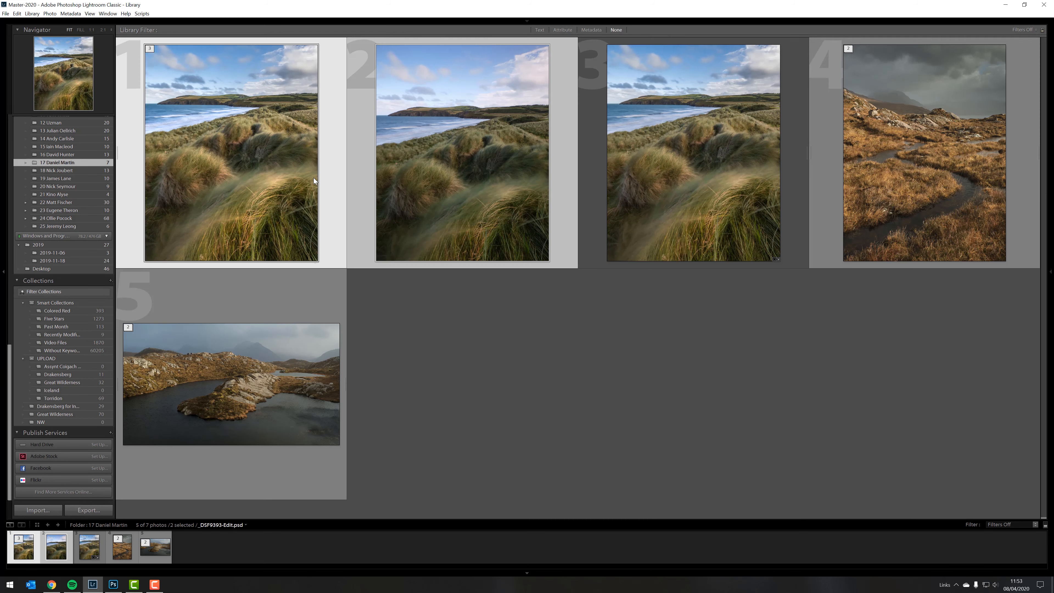
pyautogui.click(249, 182)
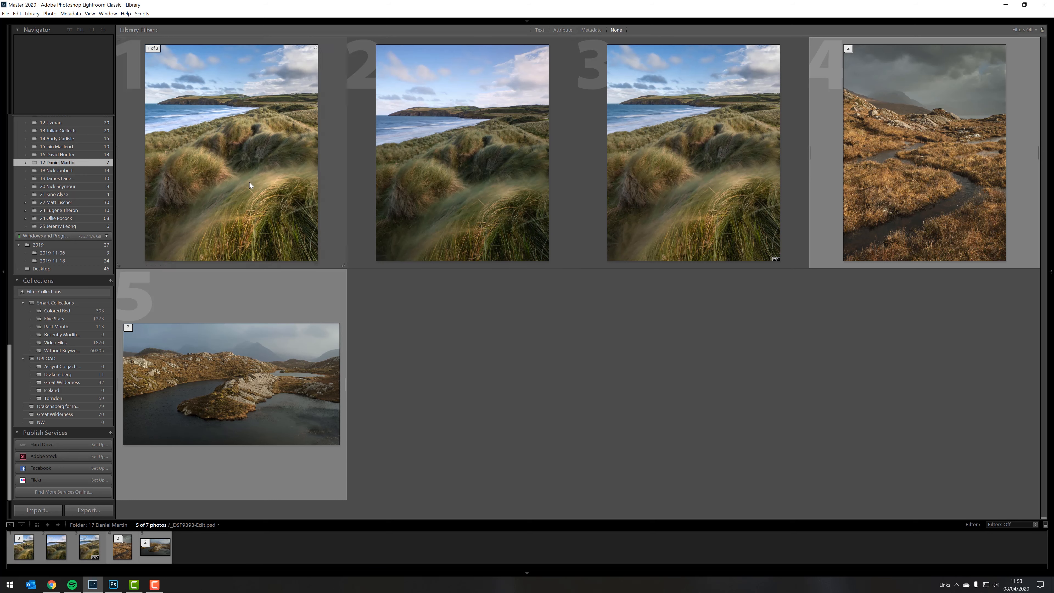
pyautogui.keyDown('ctrl'); pyautogui.click(401, 229); pyautogui.keyUp('ctrl')
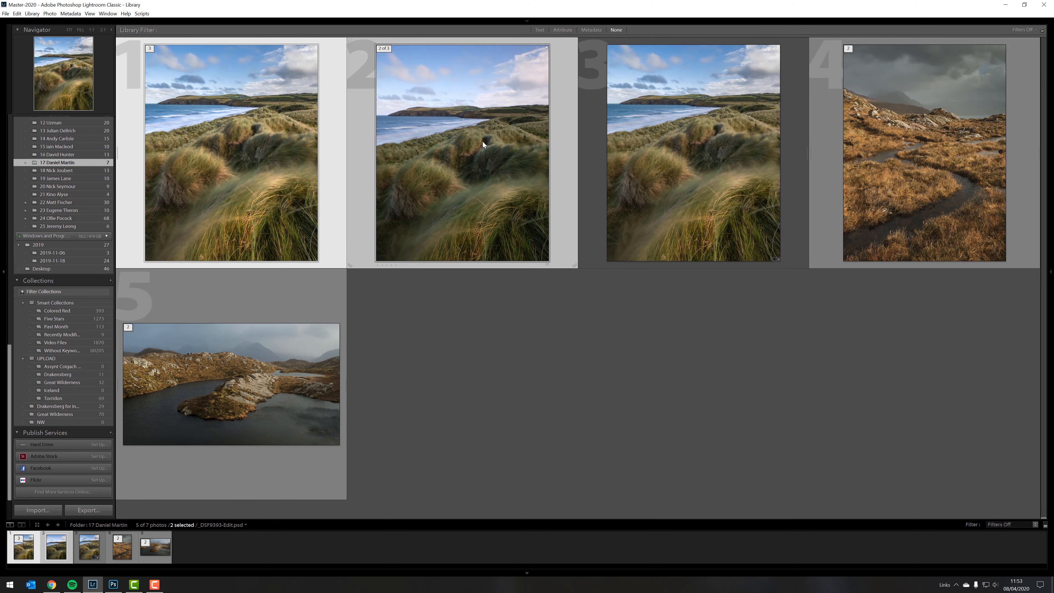
pyautogui.press('c')
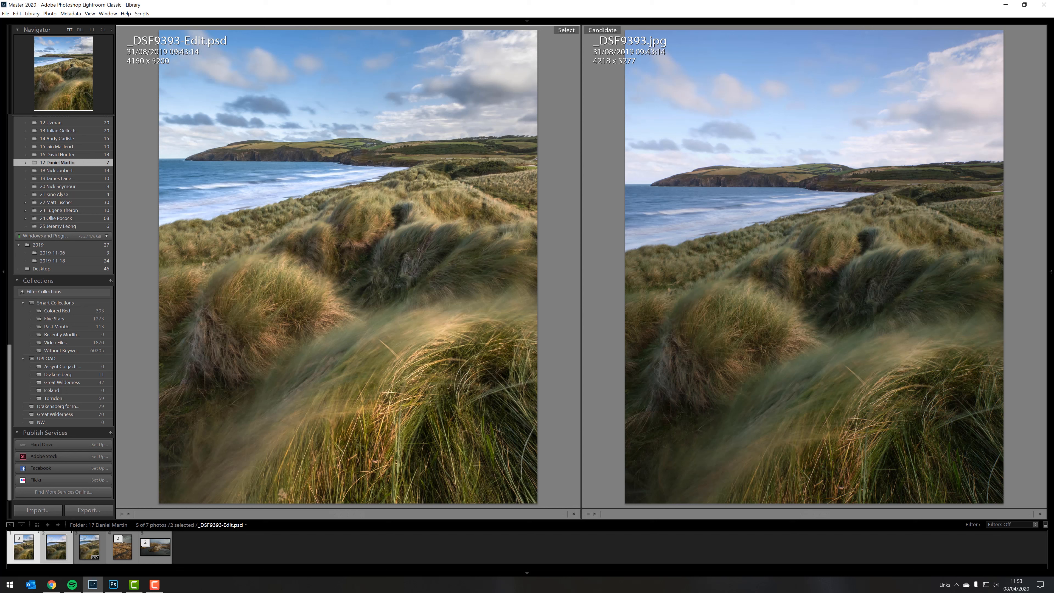
# Step: Return to the photo grid and open the moorland stream photo _DSF1083.jpg in single-image view
pyautogui.press('g')
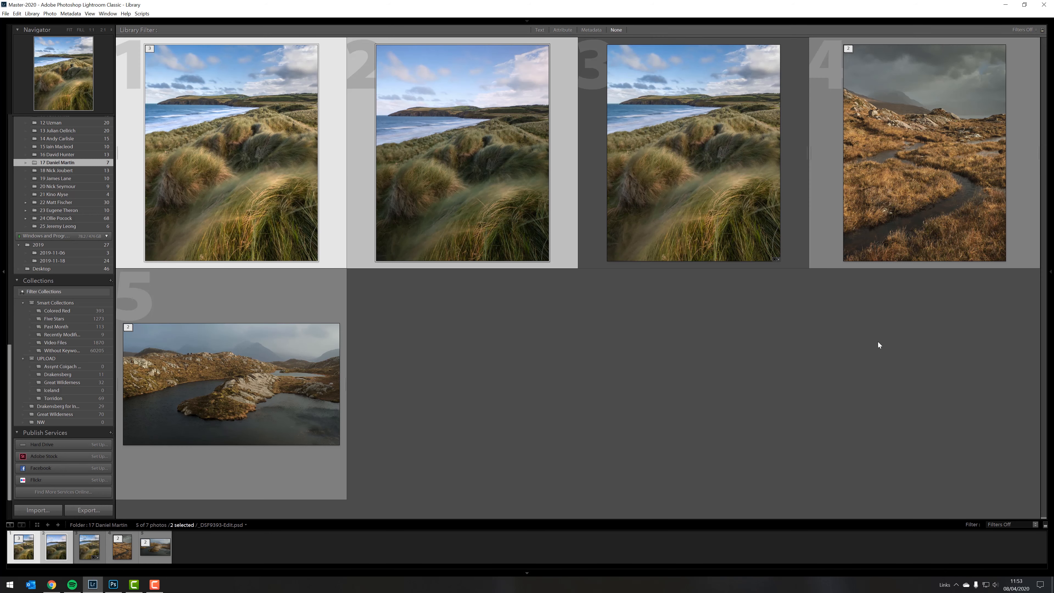
pyautogui.click(947, 150)
pyautogui.doubleClick(901, 145)
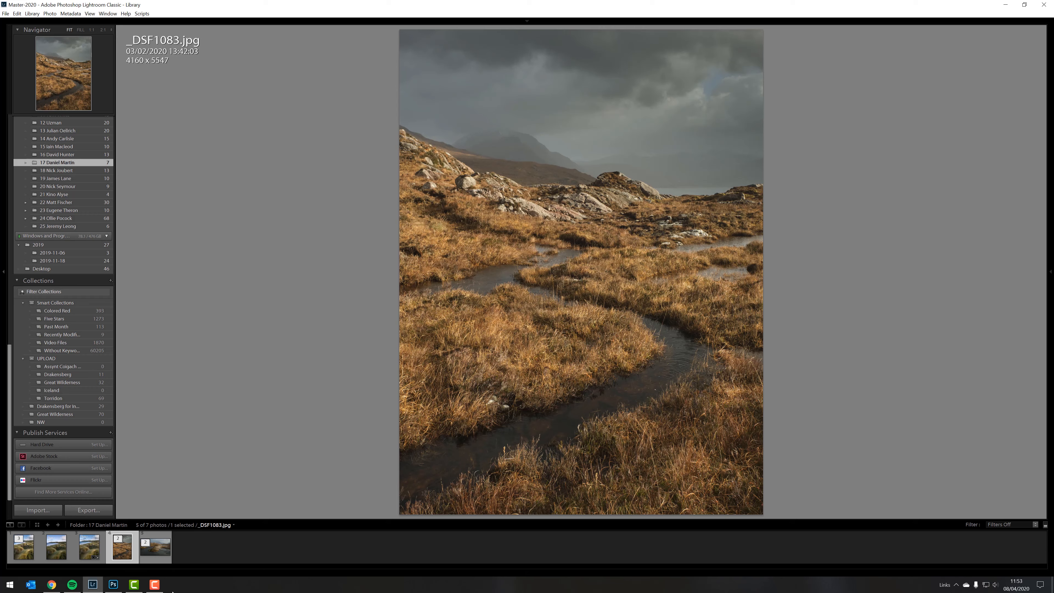
# Step: Switch to Photoshop, bring up _DSF1083.jpg and undo the stray gradient fill on it
pyautogui.click(113, 585)
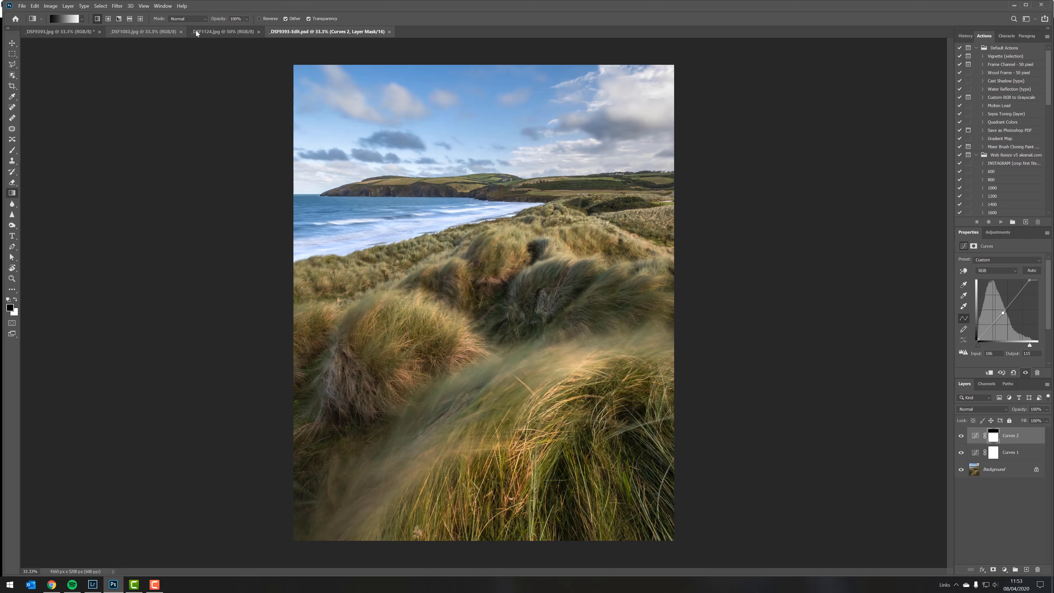
pyautogui.click(139, 32)
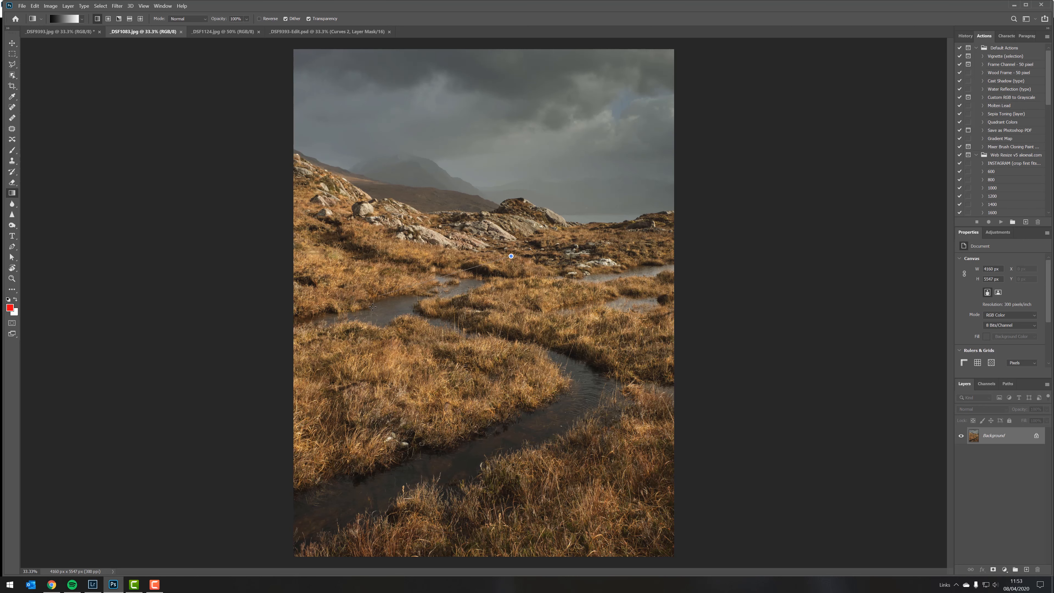
pyautogui.press('s')
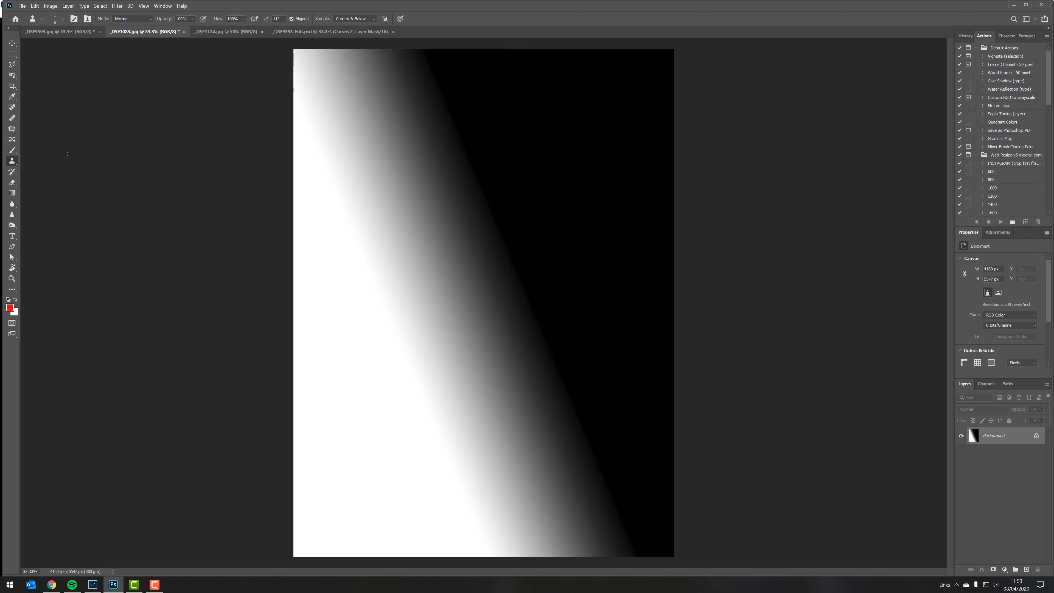
pyautogui.hotkey('ctrl', 'z')
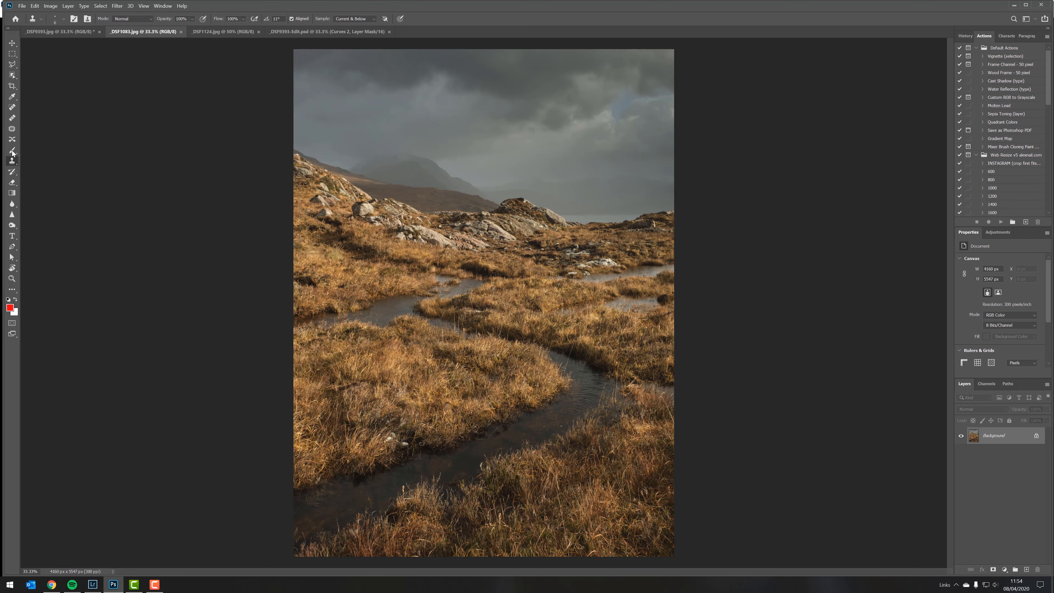
# Step: Trace the winding course of the stream with a red brush line, and undo the stroke
pyautogui.press('b')
pyautogui.moveTo(488, 266)
pyautogui.mouseDown()
pyautogui.moveTo(449, 275)
pyautogui.moveTo(415, 324)
pyautogui.moveTo(588, 399)
pyautogui.moveTo(427, 466)
pyautogui.moveTo(290, 491)
pyautogui.mouseUp()
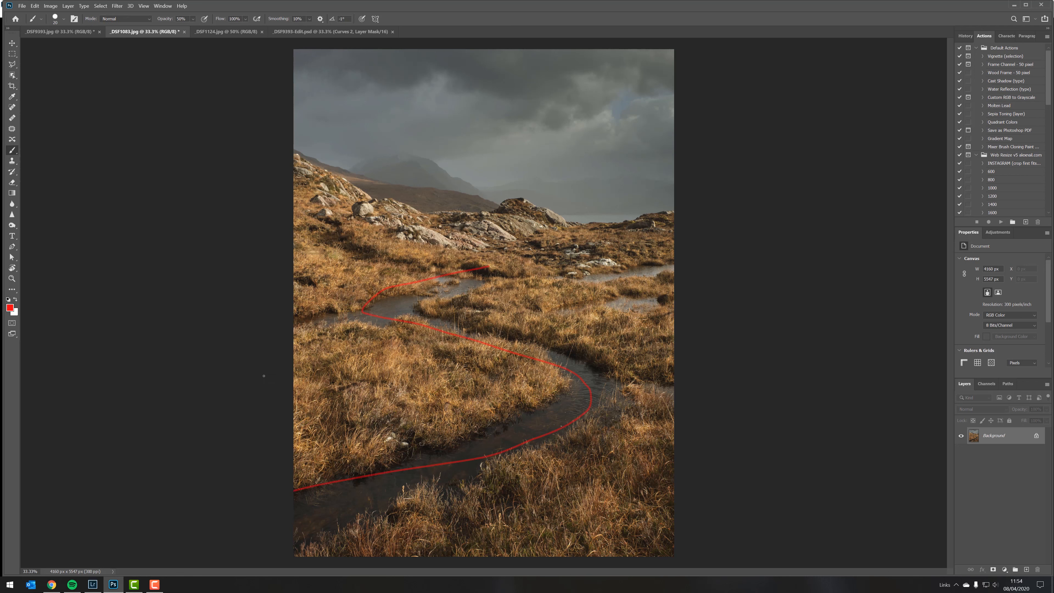
pyautogui.hotkey('ctrl', 'z')
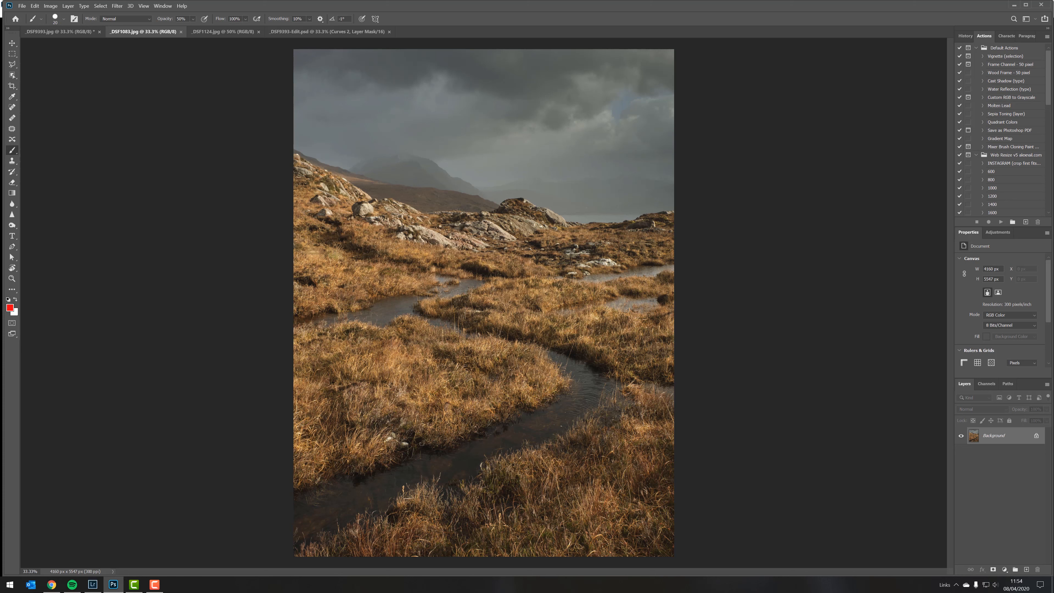
# Step: Mark the midground grass, the distant mountain and horizon, and the blue sky patch with brush strokes, undoing the marks
pyautogui.moveTo(537, 301); pyautogui.dragTo(639, 292)
pyautogui.hotkey('ctrl', 'z')
pyautogui.hotkey('ctrl', 'z')
pyautogui.moveTo(480, 187)
pyautogui.mouseDown()
pyautogui.moveTo(505, 178)
pyautogui.moveTo(669, 183)
pyautogui.mouseUp()
pyautogui.moveTo(352, 171)
pyautogui.mouseDown()
pyautogui.moveTo(407, 151)
pyautogui.moveTo(473, 184)
pyautogui.mouseUp()
pyautogui.hotkey('ctrl', 'z')
pyautogui.hotkey('ctrl', 'z')
pyautogui.moveTo(637, 87)
pyautogui.mouseDown()
pyautogui.moveTo(609, 97)
pyautogui.moveTo(612, 123)
pyautogui.moveTo(643, 94)
pyautogui.mouseUp()
pyautogui.hotkey('ctrl', 'z')
# Step: Switch back to Lightroom Classic, reveal the histogram and metadata area, and select _DSF1083.RAF in the photo grid
pyautogui.click(93, 584)
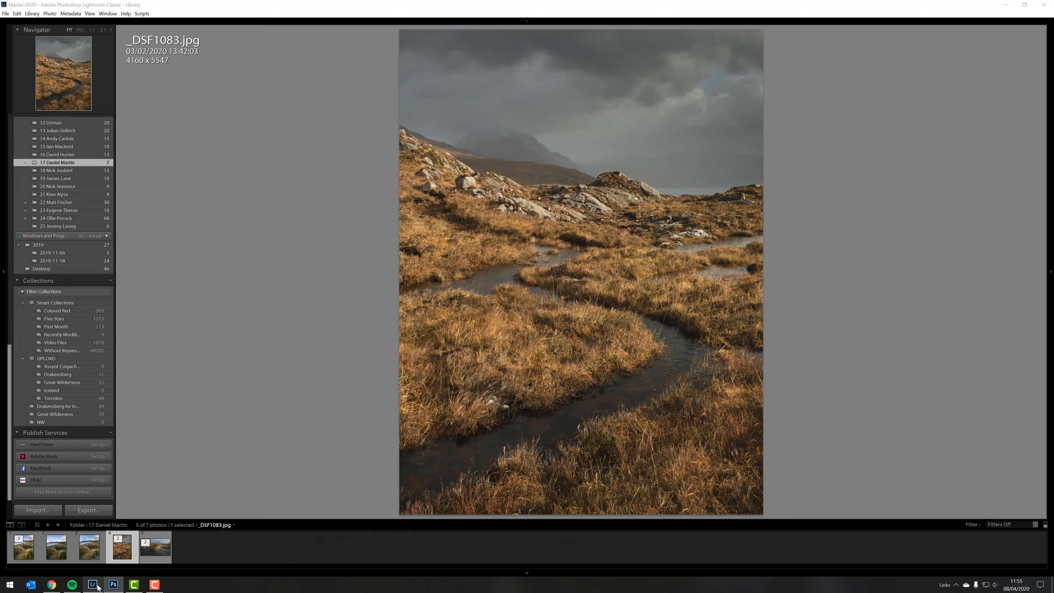
pyautogui.click(1050, 273)
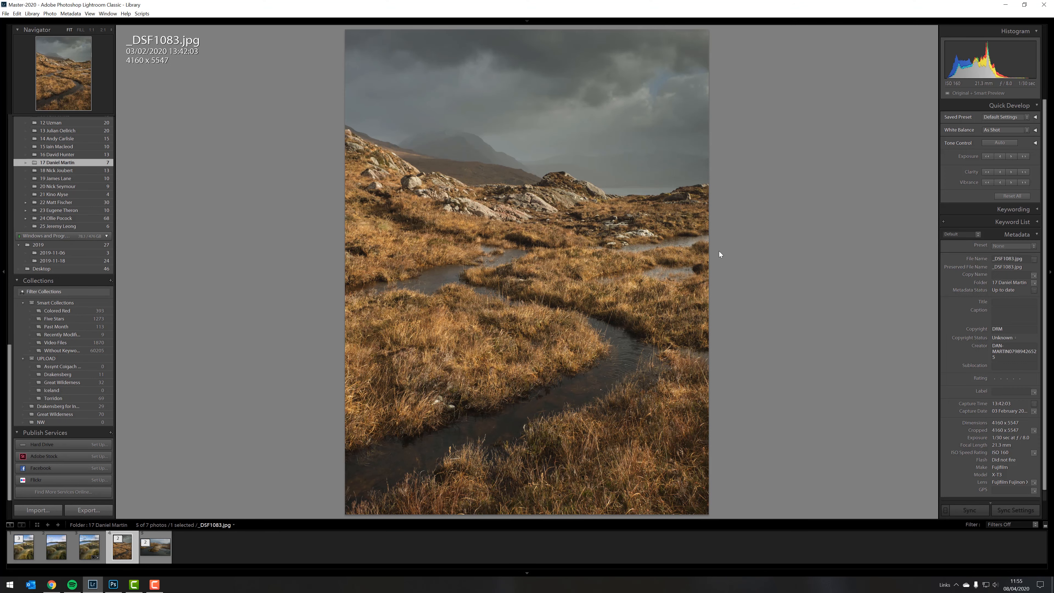
pyautogui.press('g')
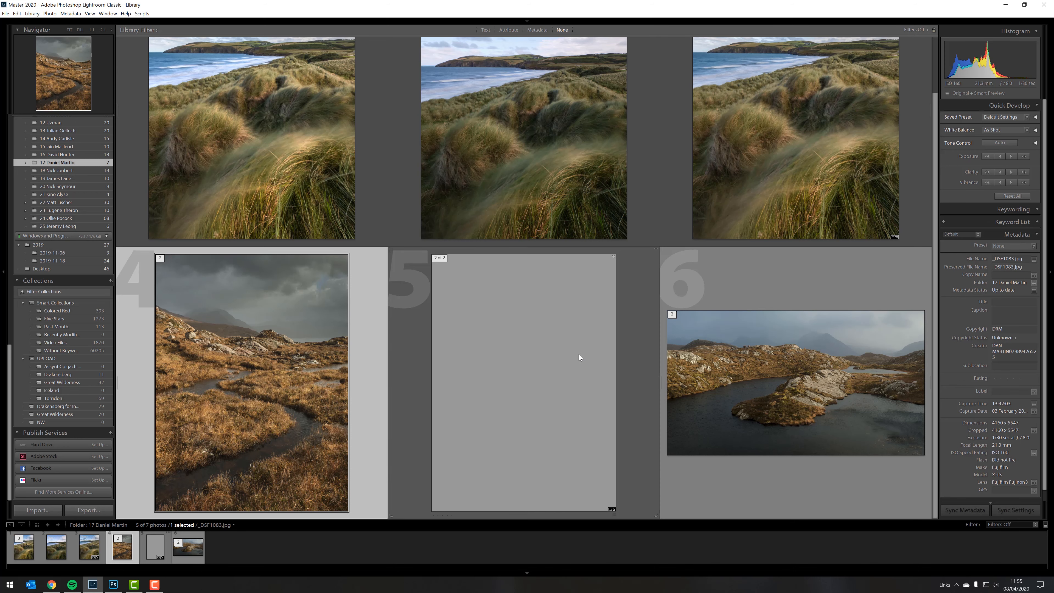
pyautogui.click(579, 355)
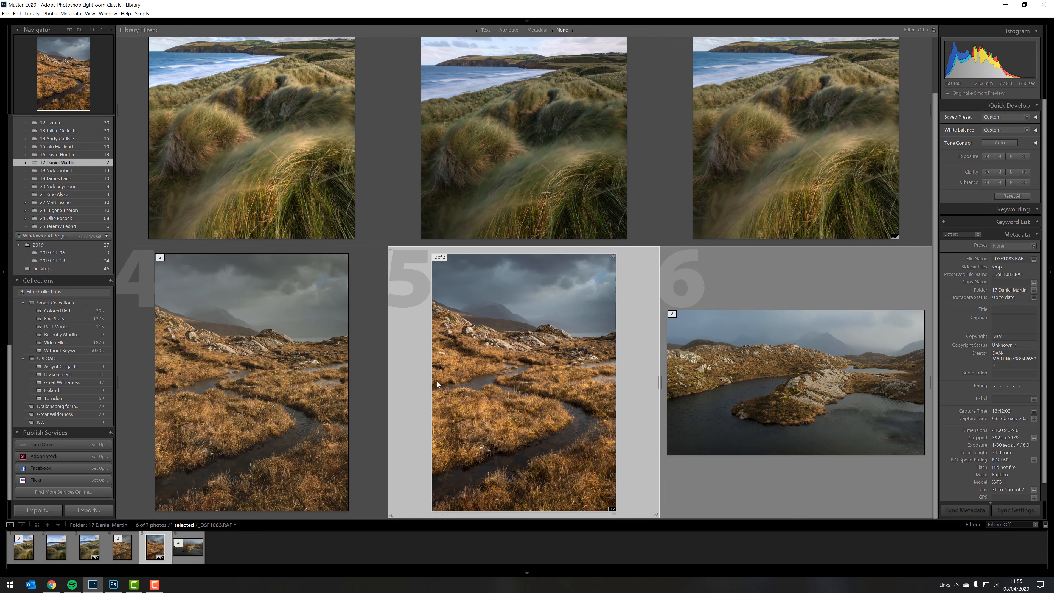
# Step: Create a virtual copy of _DSF1083.RAF and open the copy in the Develop module
pyautogui.rightClick(548, 377)
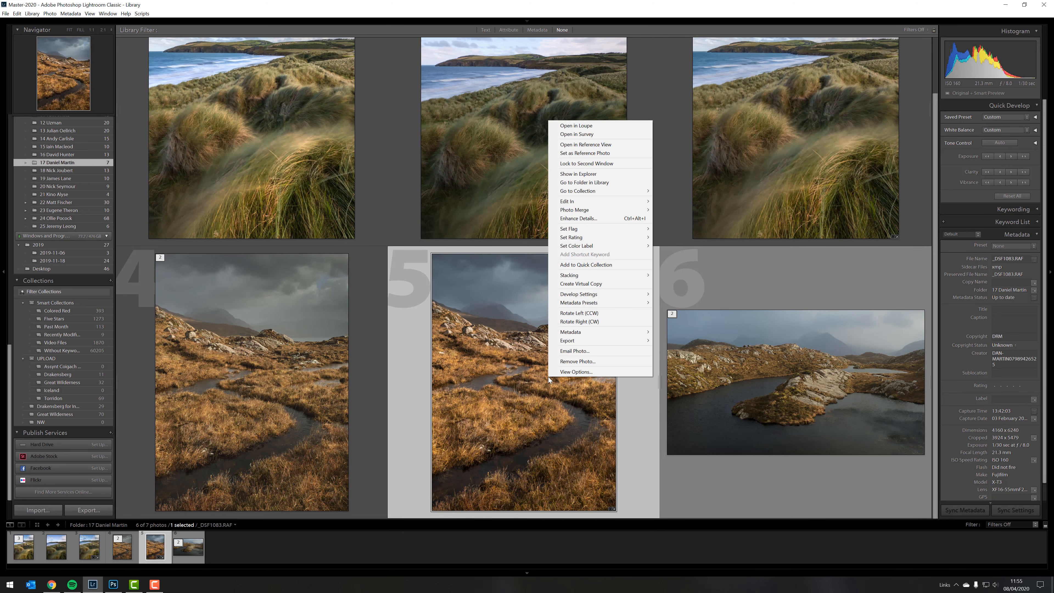
pyautogui.moveTo(613, 200)
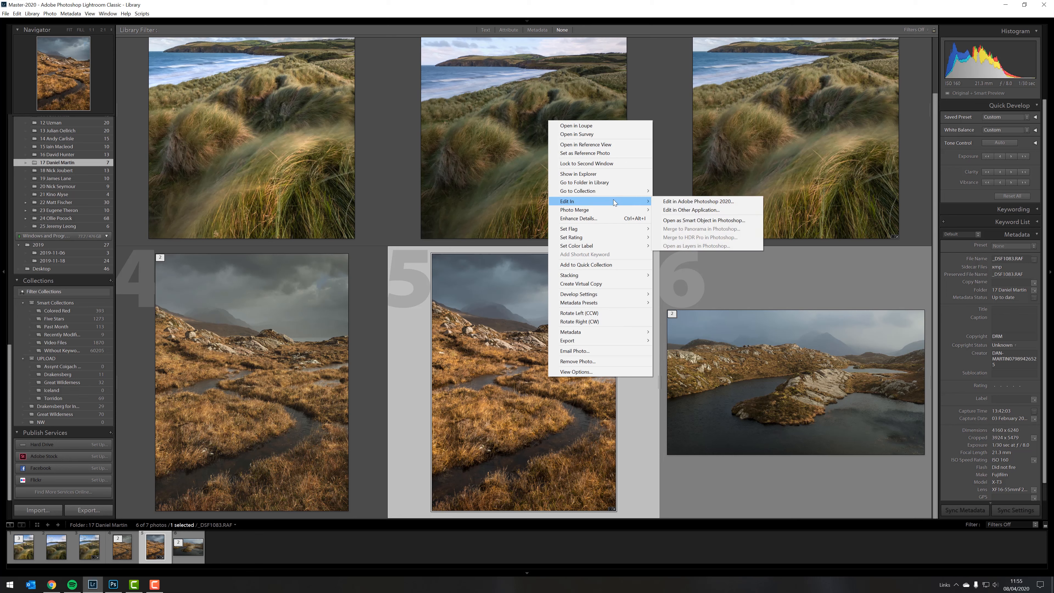
pyautogui.click(614, 285)
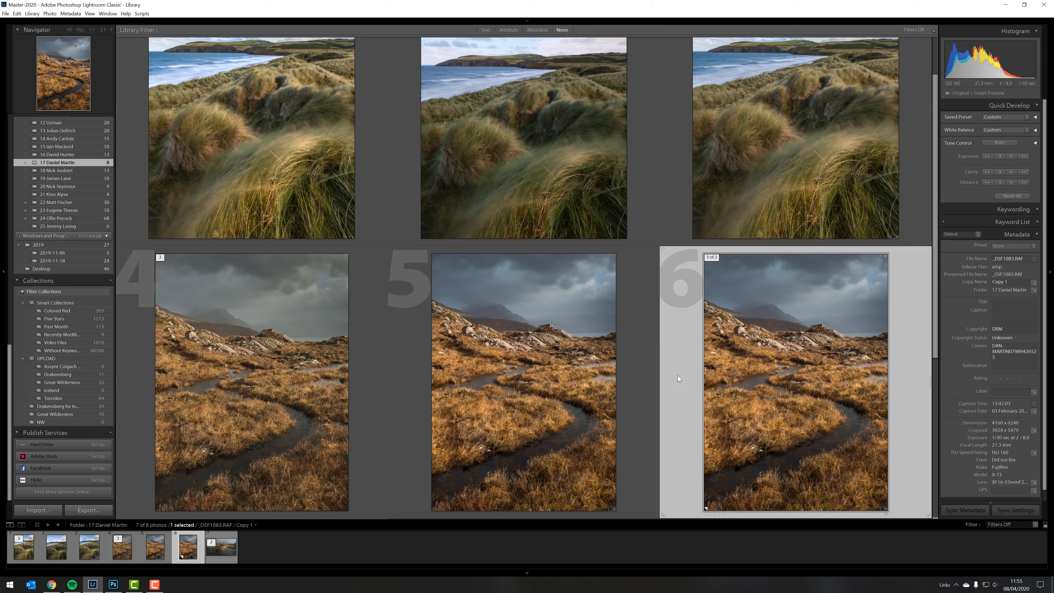
pyautogui.press('d')
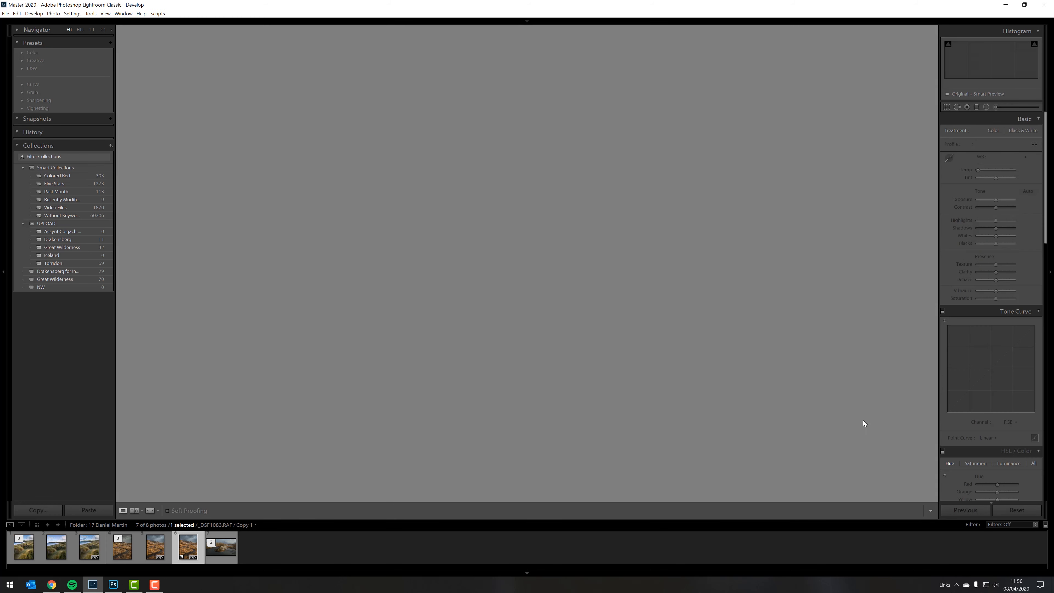
# Step: Reset all develop settings on the _DSF1083.RAF virtual copy, view it full size in the Library, and return it to Develop
pyautogui.click(1018, 510)
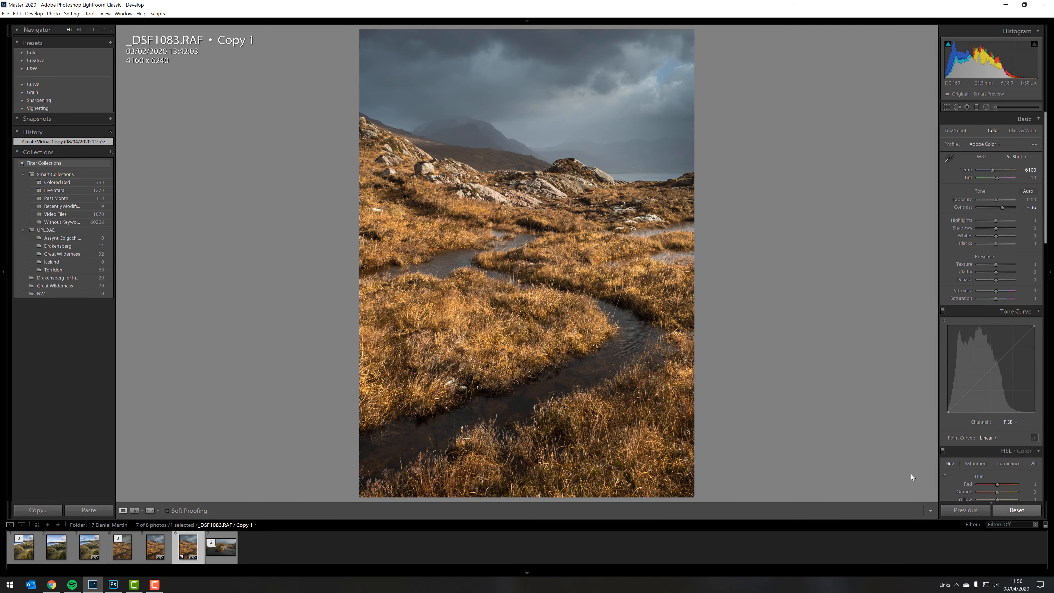
pyautogui.press('g')
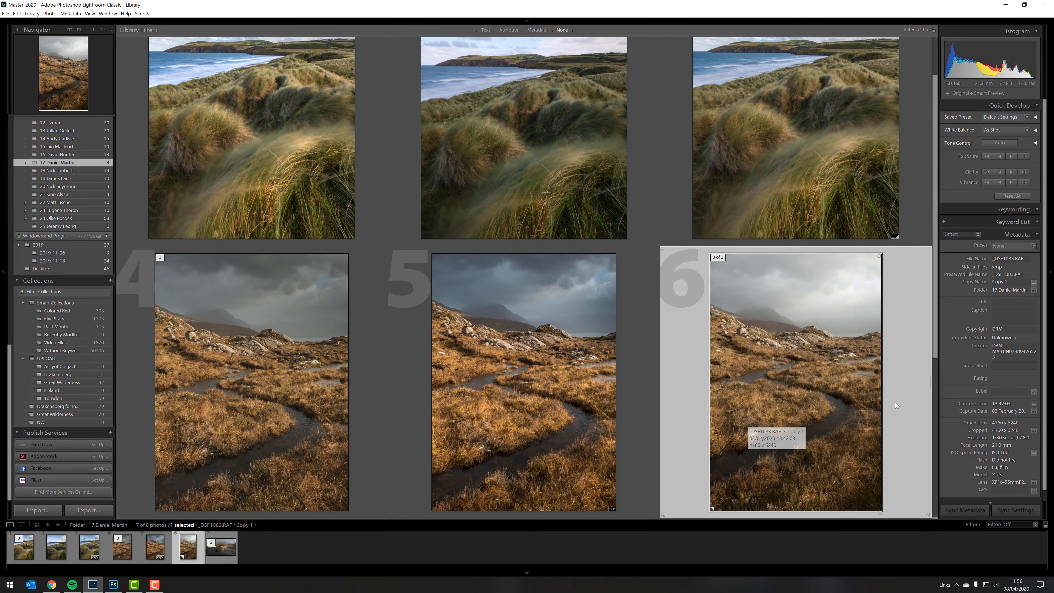
pyautogui.doubleClick(815, 394)
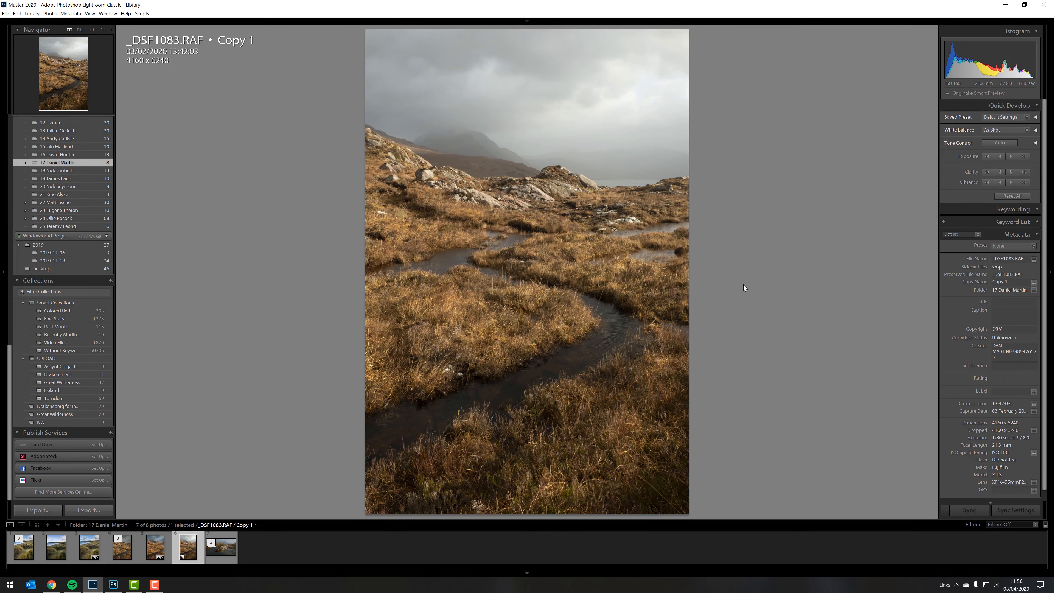
pyautogui.press('d')
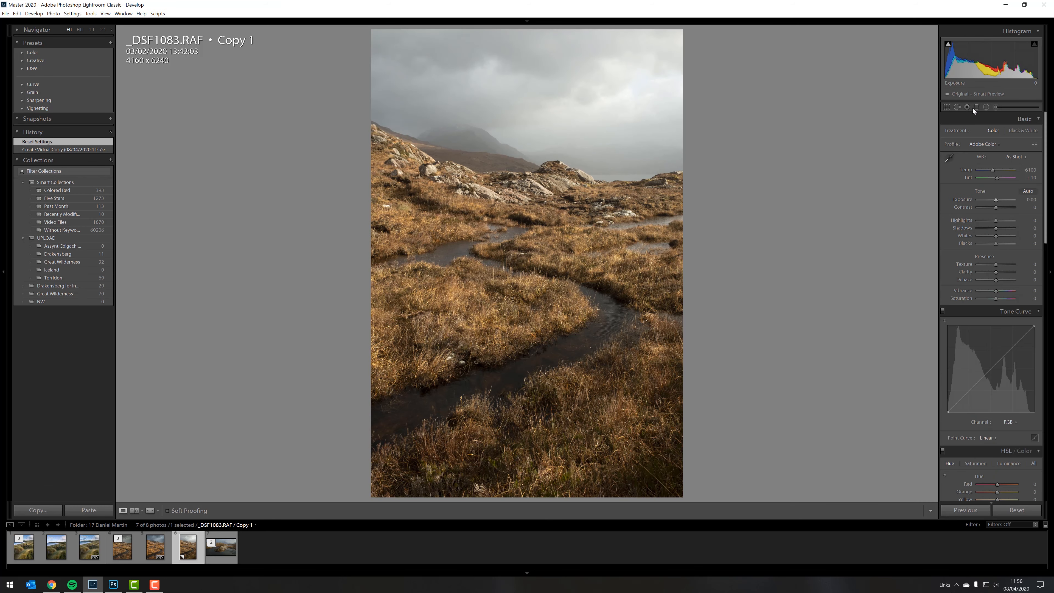
# Step: Set the copy's Highlights to -49, Shadows to +69, Contrast to +38 and Exposure to -0.43
pyautogui.click(977, 108)
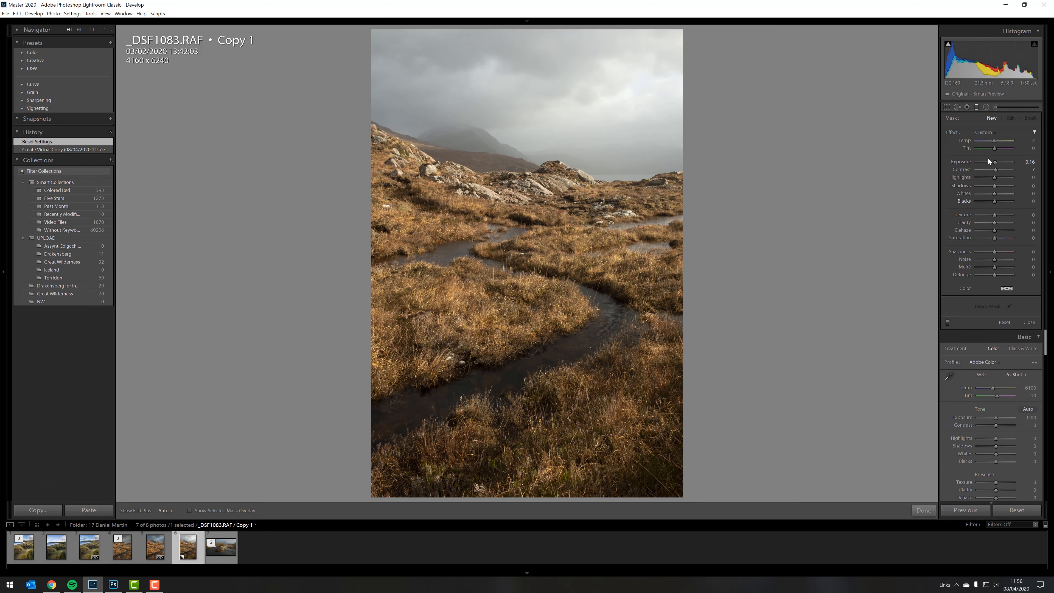
pyautogui.click(977, 106)
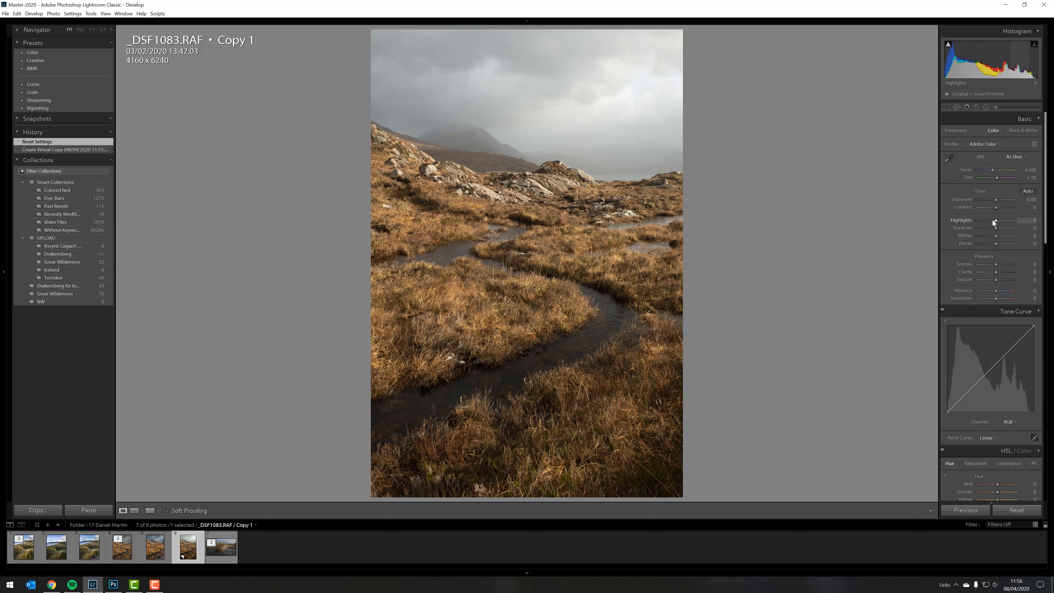
pyautogui.moveTo(995, 221); pyautogui.dragTo(986, 220)
pyautogui.click(1008, 228)
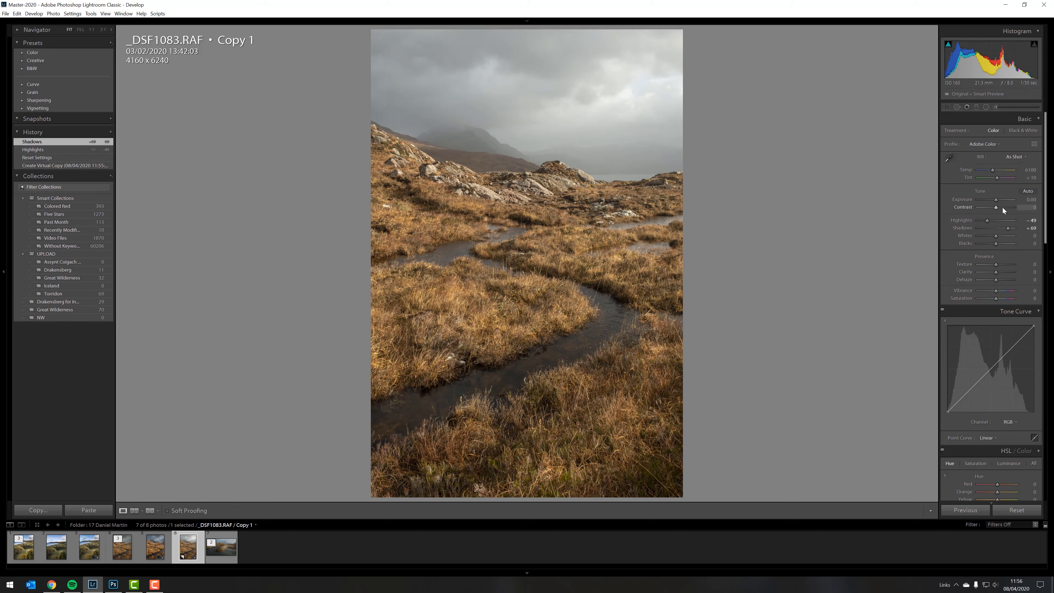
pyautogui.click(1003, 207)
pyautogui.moveTo(996, 200); pyautogui.dragTo(995, 199)
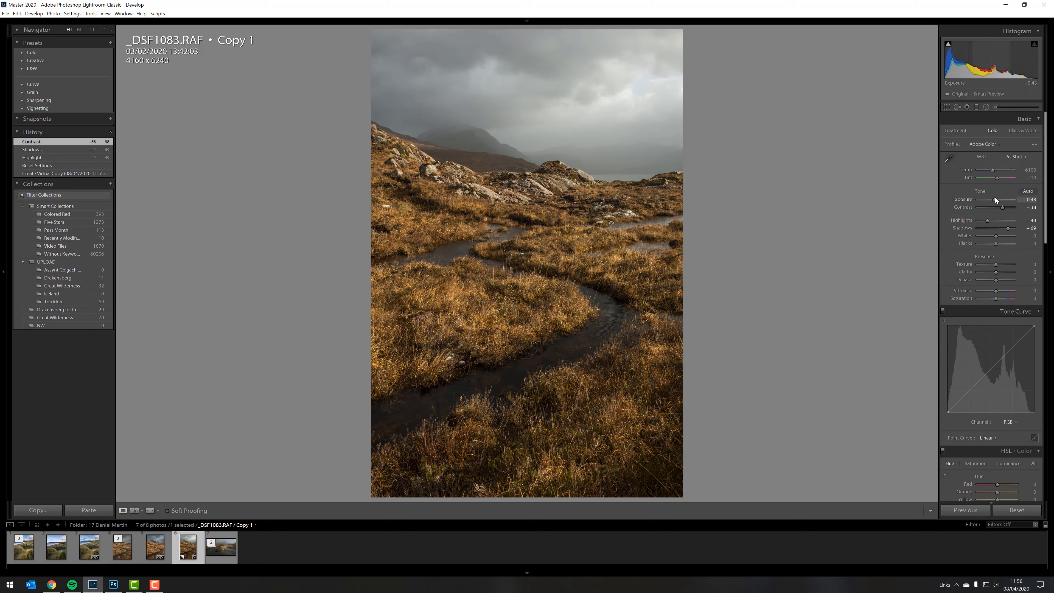
# Step: Add a slightly tilted graduated filter over the sky down to the rocky ridge, and lower its Exposure to about -0.90
pyautogui.click(977, 108)
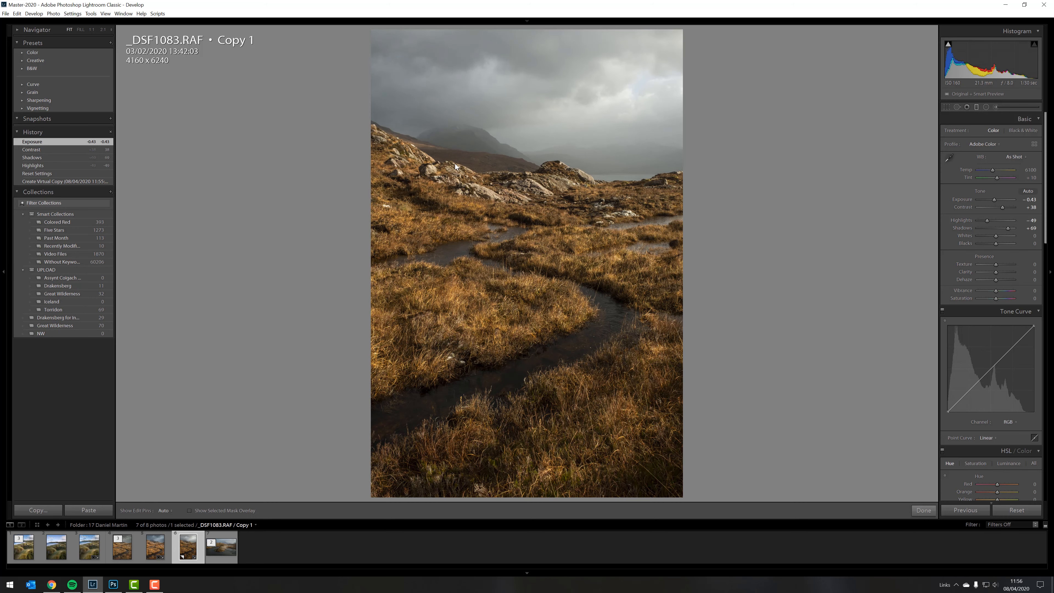
pyautogui.moveTo(548, 108); pyautogui.dragTo(542, 207)
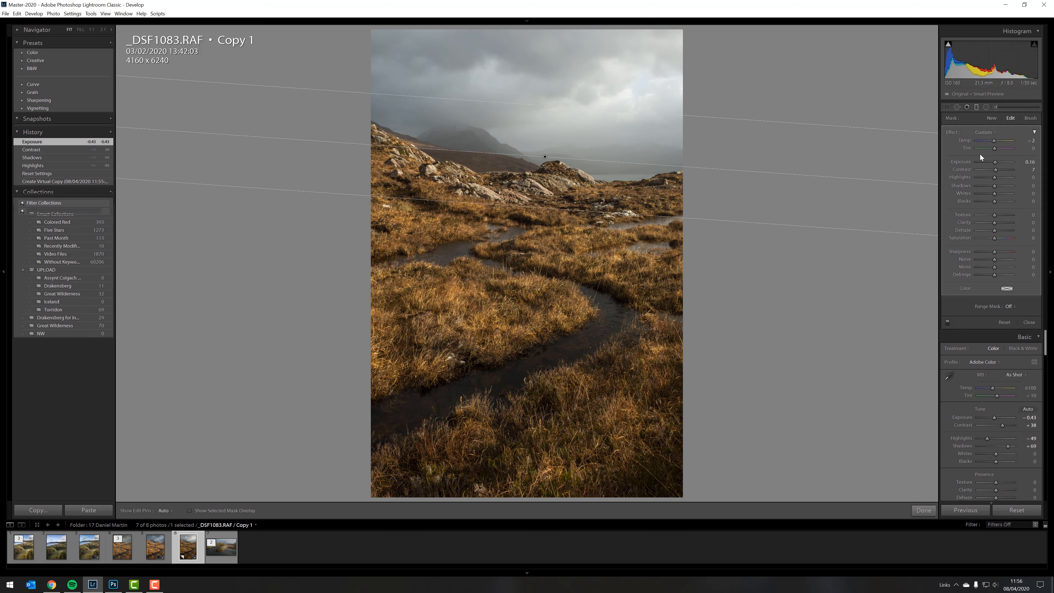
pyautogui.moveTo(994, 162); pyautogui.dragTo(990, 160)
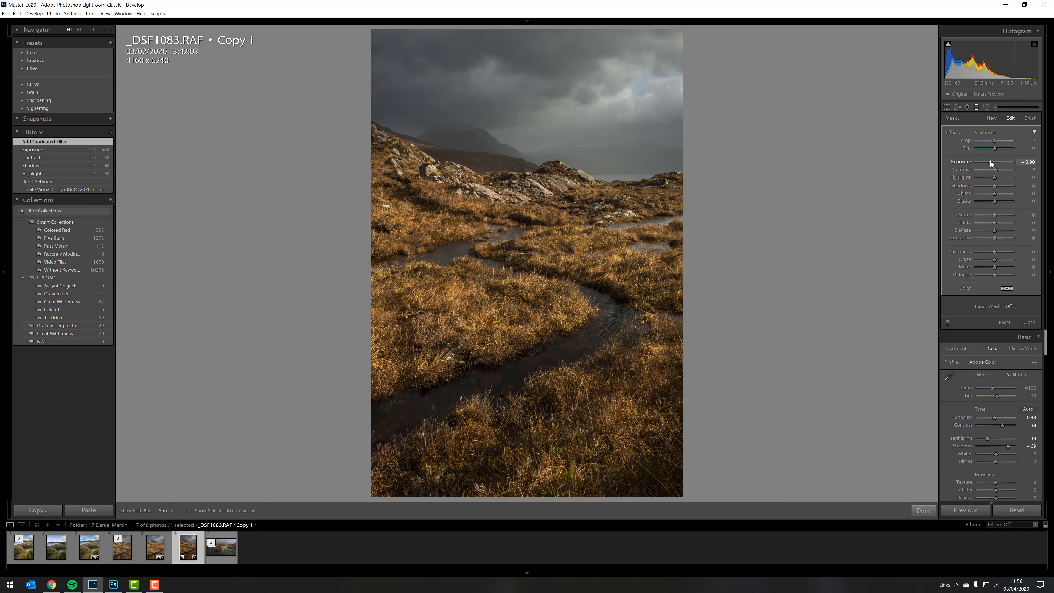
pyautogui.click(976, 108)
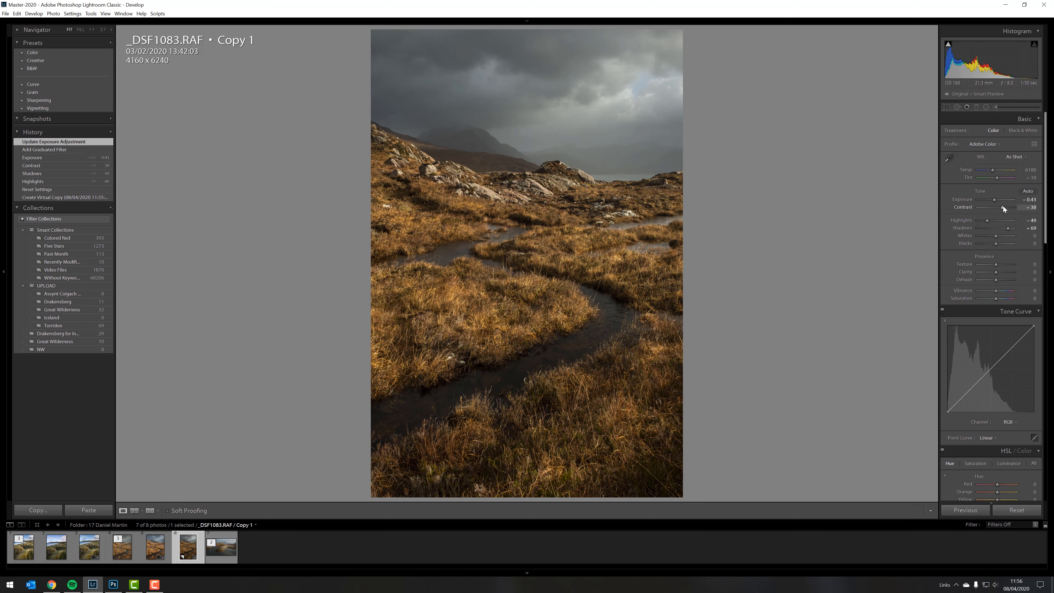
# Step: Set Contrast to +44, Shadows to +80 and the white balance temperature to 5566, and reset Exposure to 0
pyautogui.moveTo(1003, 207)
pyautogui.mouseDown()
pyautogui.moveTo(1017, 227)
pyautogui.moveTo(997, 199)
pyautogui.mouseUp()
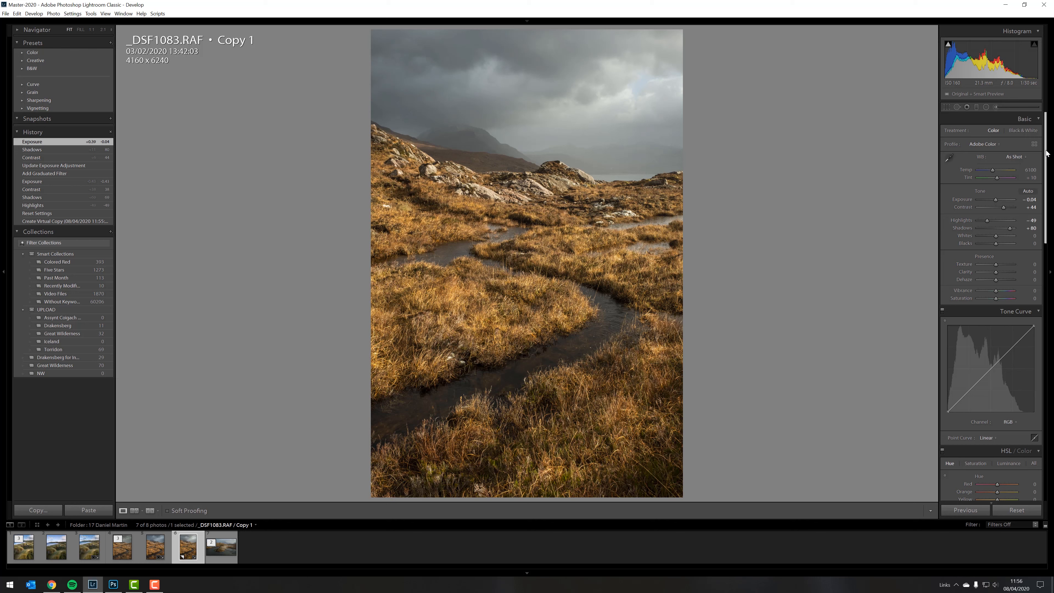
pyautogui.moveTo(992, 170); pyautogui.dragTo(990, 170)
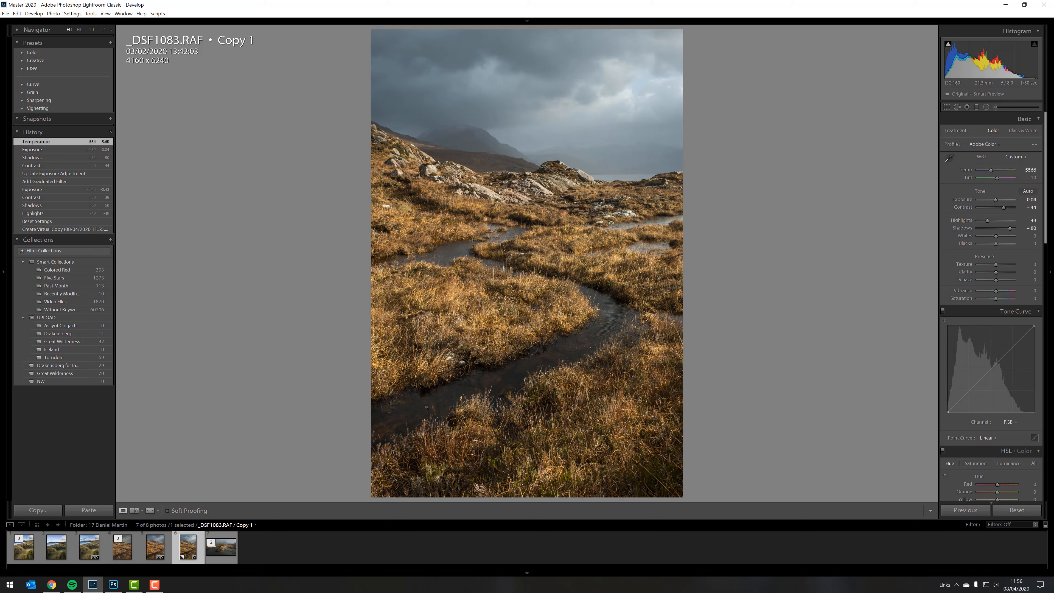
pyautogui.doubleClick(995, 200)
pyautogui.moveTo(998, 200); pyautogui.dragTo(999, 201)
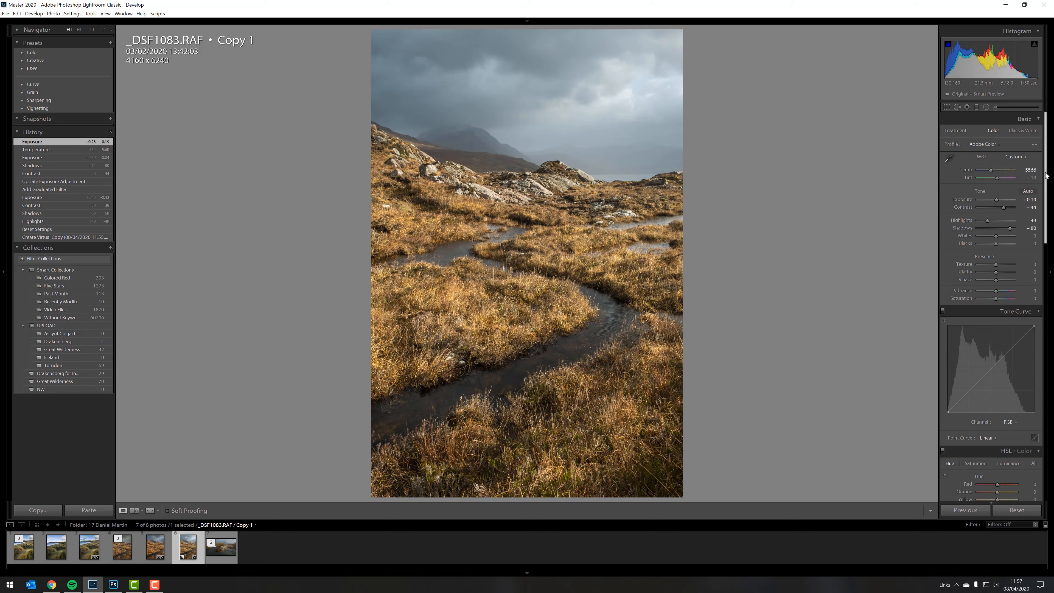
pyautogui.scroll(-2, 1047, 196)
pyautogui.scroll(3, 1045, 220)
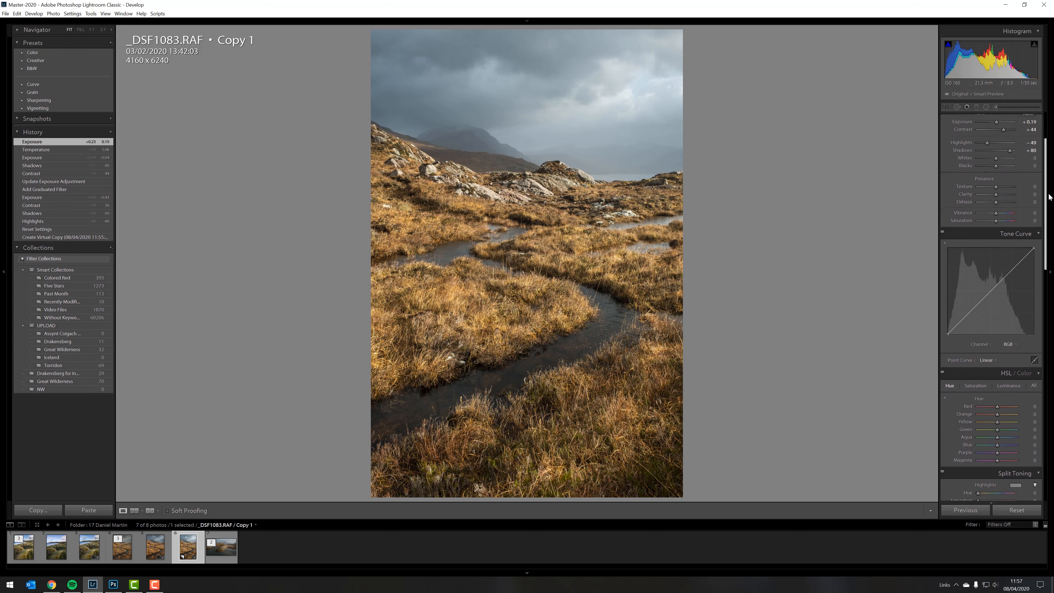
pyautogui.doubleClick(996, 166)
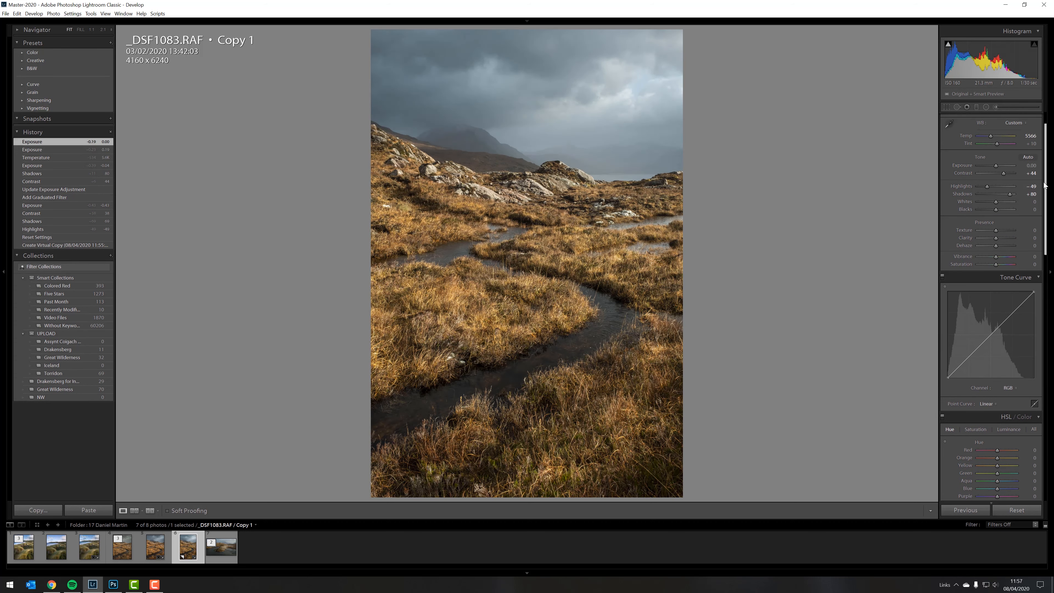
# Step: Shift the Orange hue to -9 and move the Yellow hue slightly toward orange
pyautogui.scroll(-5, 997, 267)
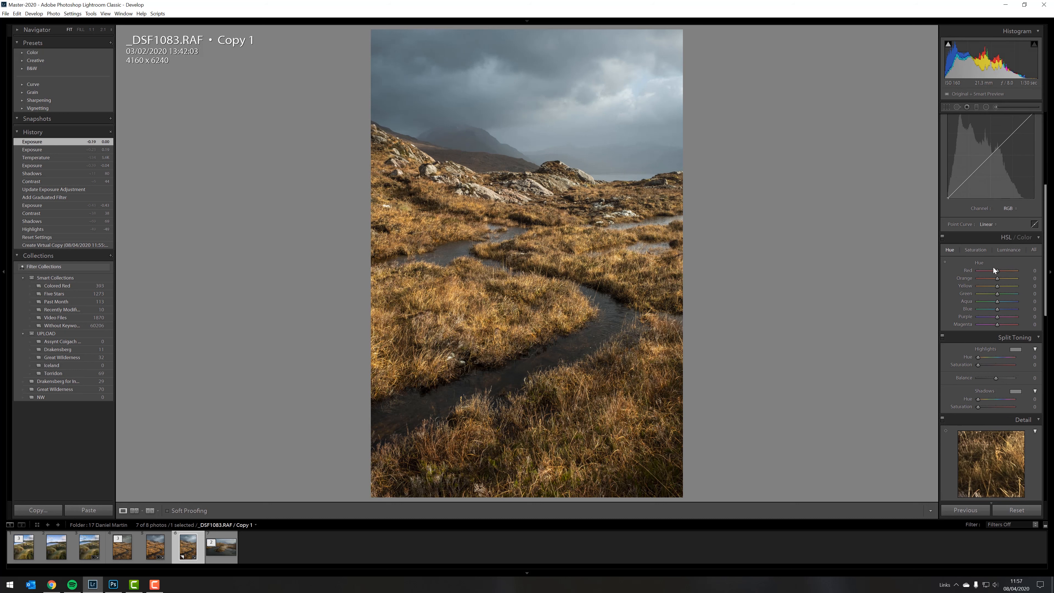
pyautogui.moveTo(995, 277); pyautogui.dragTo(986, 277)
pyautogui.moveTo(996, 279); pyautogui.dragTo(997, 279)
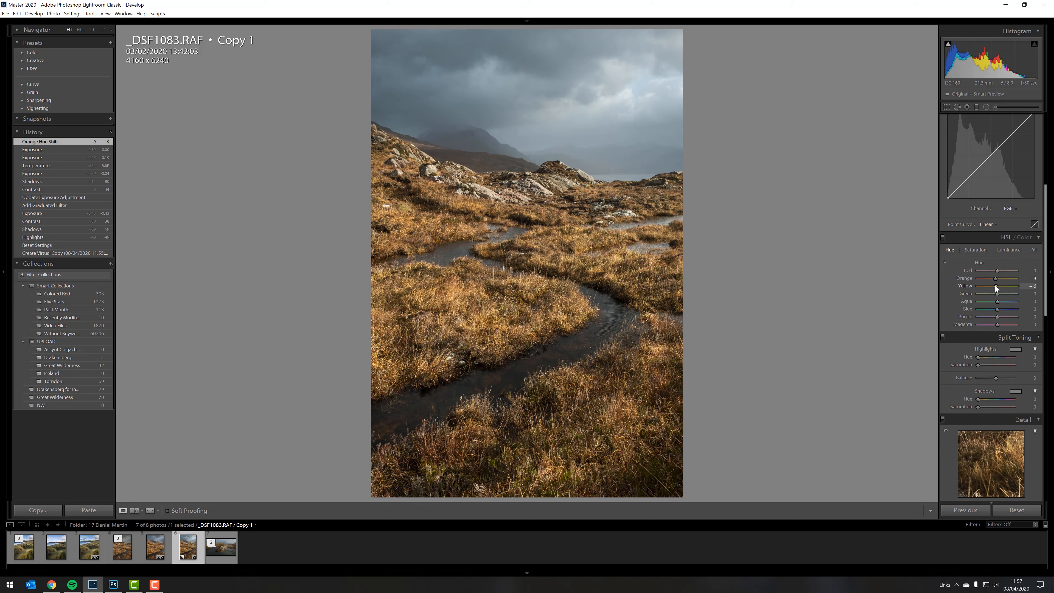
pyautogui.moveTo(997, 286); pyautogui.dragTo(996, 286)
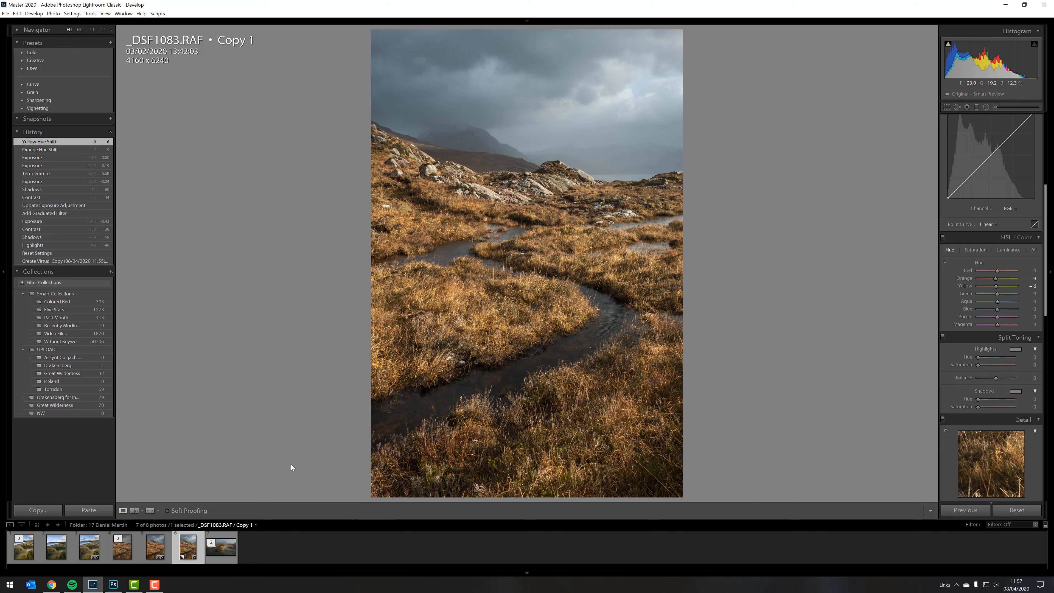
# Step: Review the earlier _DSF1083.RAF edit and _DSF1083.jpg for comparison, and open the lake photo _DSF1124.jpg
pyautogui.click(151, 549)
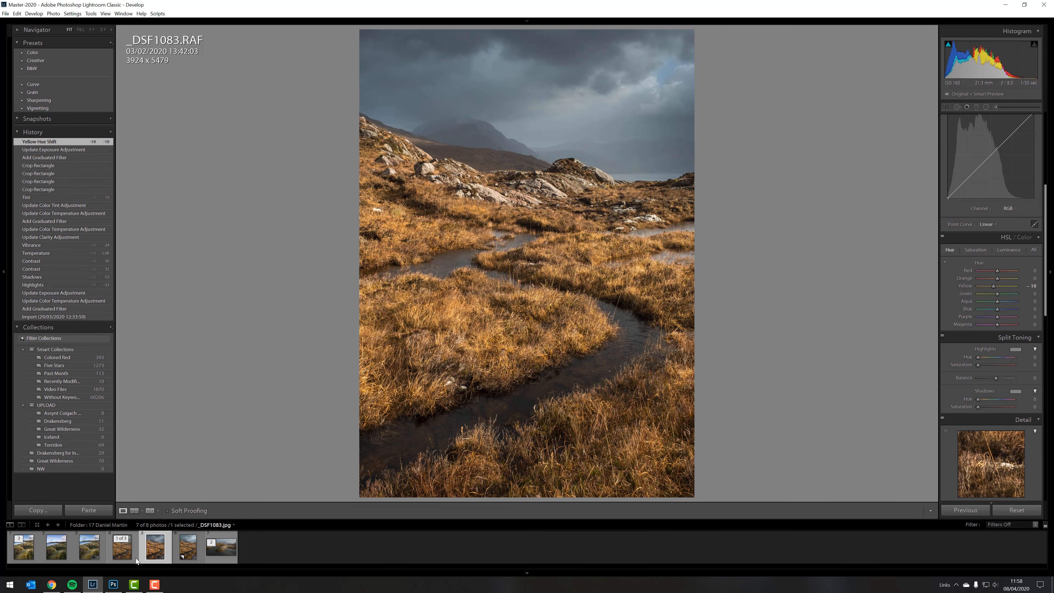
pyautogui.click(120, 553)
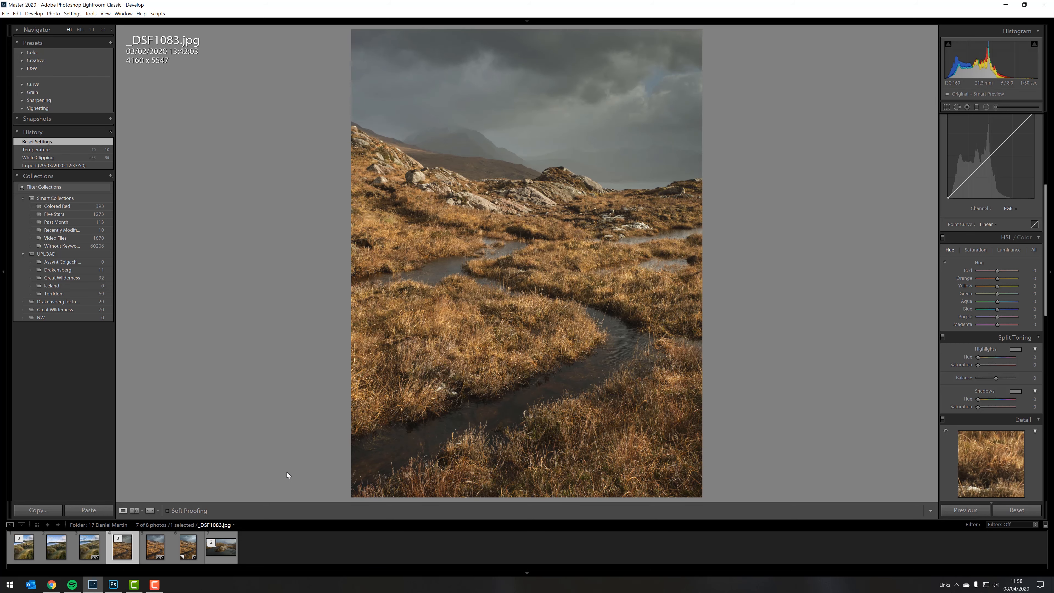
pyautogui.click(226, 554)
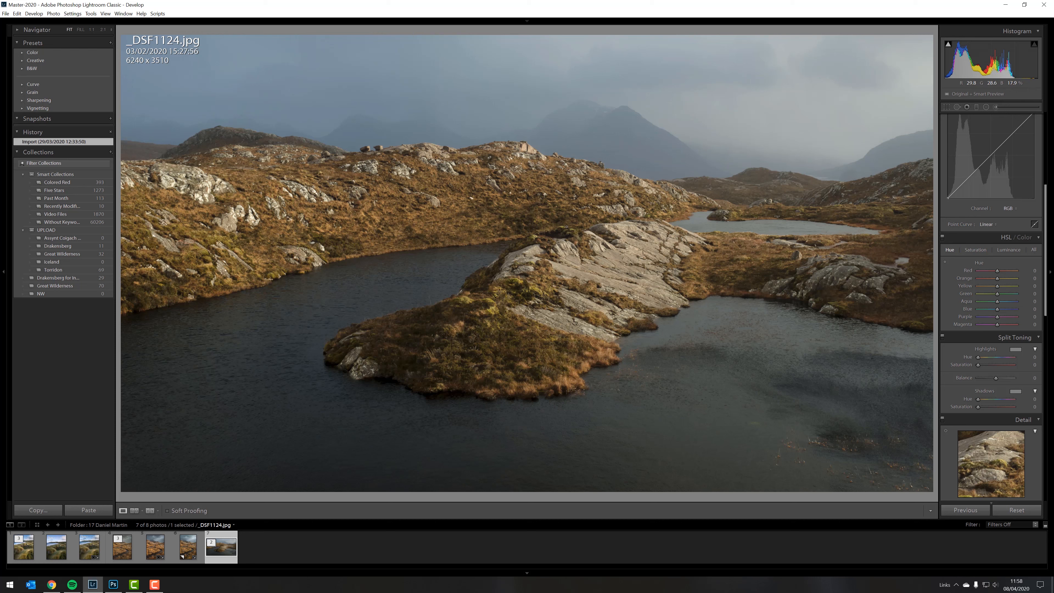
# Step: Switch to Photoshop's _DSF1124.jpg, mark the water edges converging on both sides of the rock promontory in red, and undo the marks
pyautogui.click(112, 584)
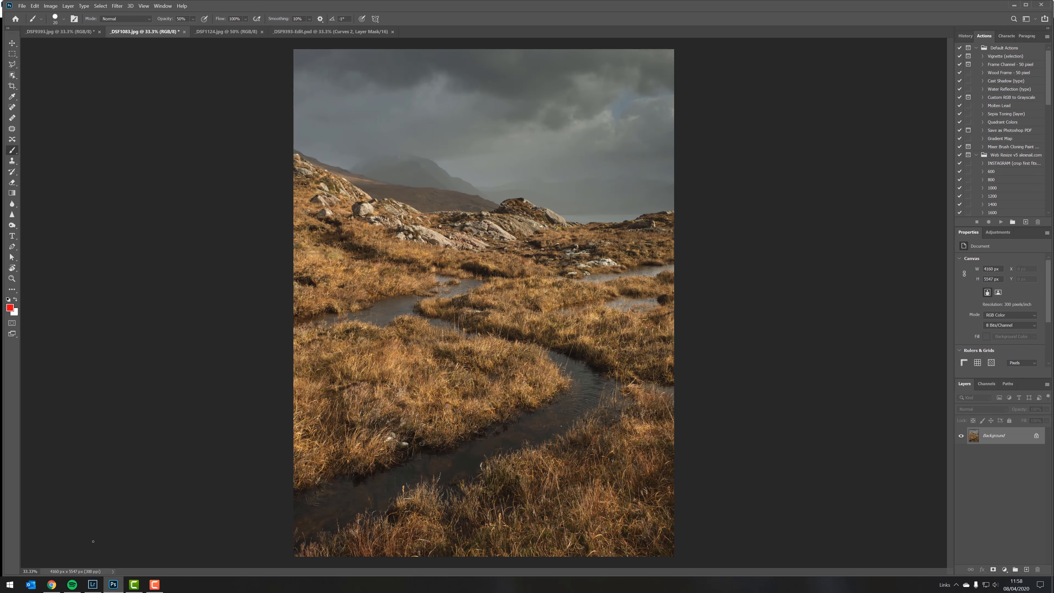
pyautogui.click(220, 32)
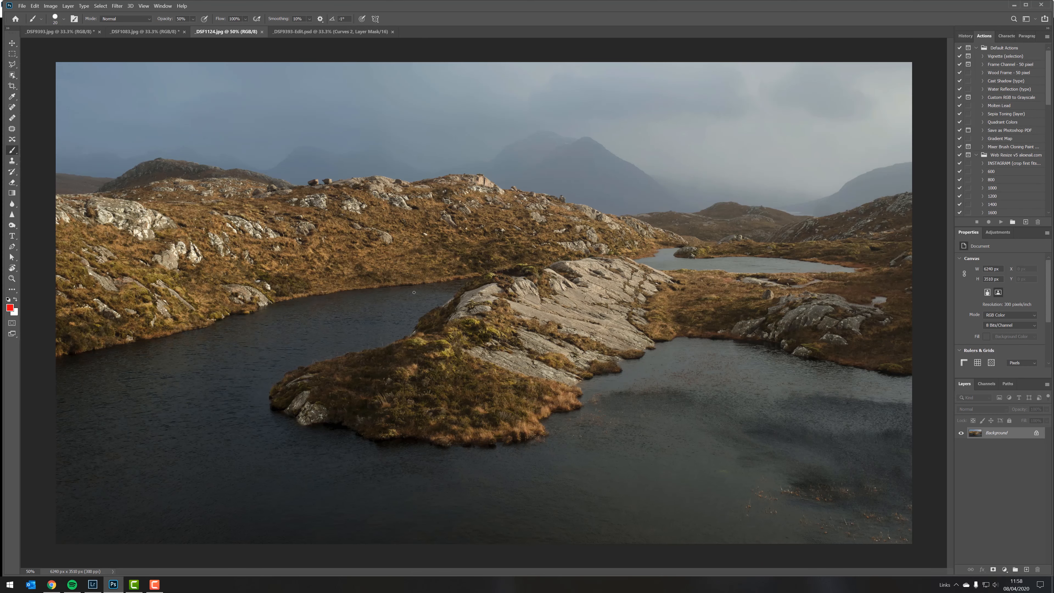
pyautogui.moveTo(339, 292)
pyautogui.mouseDown()
pyautogui.moveTo(477, 268)
pyautogui.moveTo(432, 315)
pyautogui.mouseUp()
pyautogui.moveTo(672, 249)
pyautogui.mouseDown()
pyautogui.moveTo(628, 268)
pyautogui.moveTo(687, 275)
pyautogui.mouseUp()
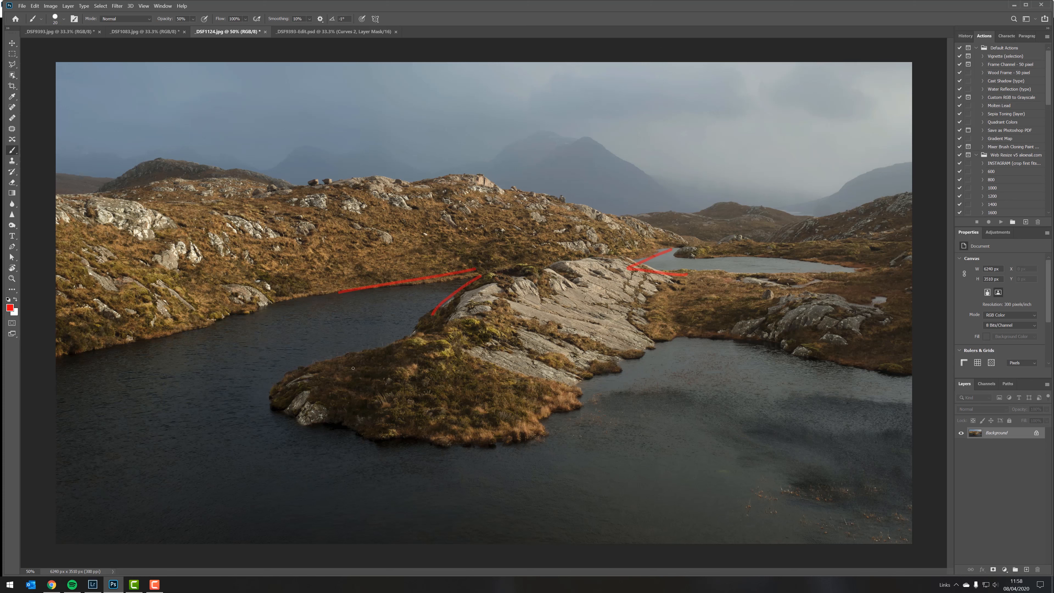
pyautogui.hotkey('ctrl', 'z')
pyautogui.hotkey('ctrl', 'z')
pyautogui.hotkey('ctrl', 'z')
# Step: Trace the distant mountain outline and the hillside ridge below it with red brush strokes, and undo them
pyautogui.moveTo(300, 145)
pyautogui.mouseDown()
pyautogui.moveTo(365, 158)
pyautogui.moveTo(373, 143)
pyautogui.moveTo(427, 169)
pyautogui.moveTo(557, 139)
pyautogui.mouseUp()
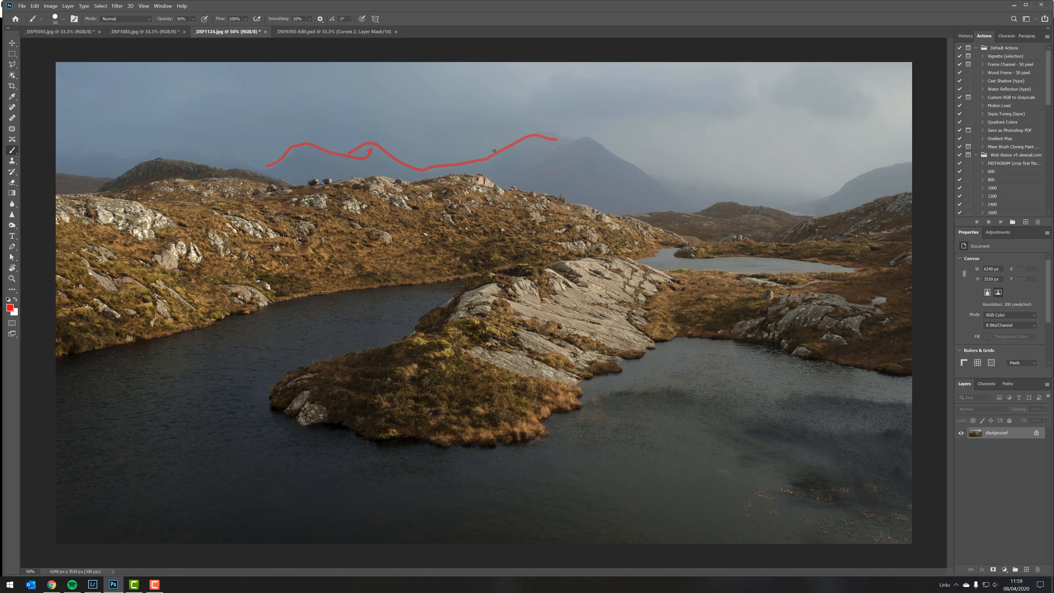
pyautogui.moveTo(270, 176)
pyautogui.mouseDown()
pyautogui.moveTo(319, 185)
pyautogui.moveTo(453, 172)
pyautogui.moveTo(560, 195)
pyautogui.mouseUp()
pyautogui.hotkey('ctrl', 'z')
pyautogui.hotkey('ctrl', 'z')
pyautogui.hotkey('ctrl', 'z')
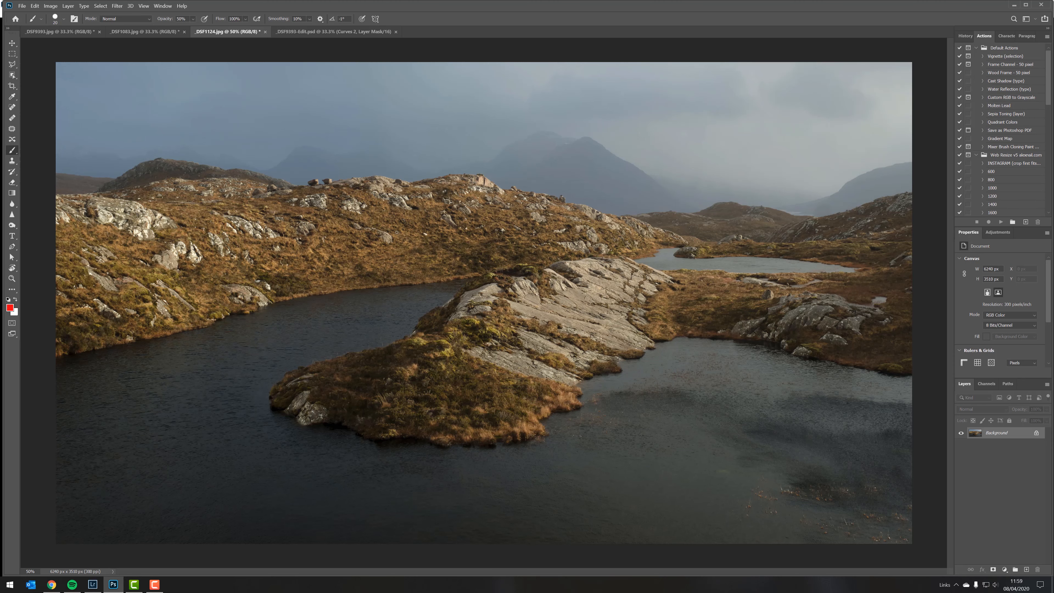
# Step: Switch back to Lightroom Classic, compare _DSF1124.jpg and _DSF1124.RAF side by side, and hide the navigation area to enlarge them
pyautogui.click(92, 584)
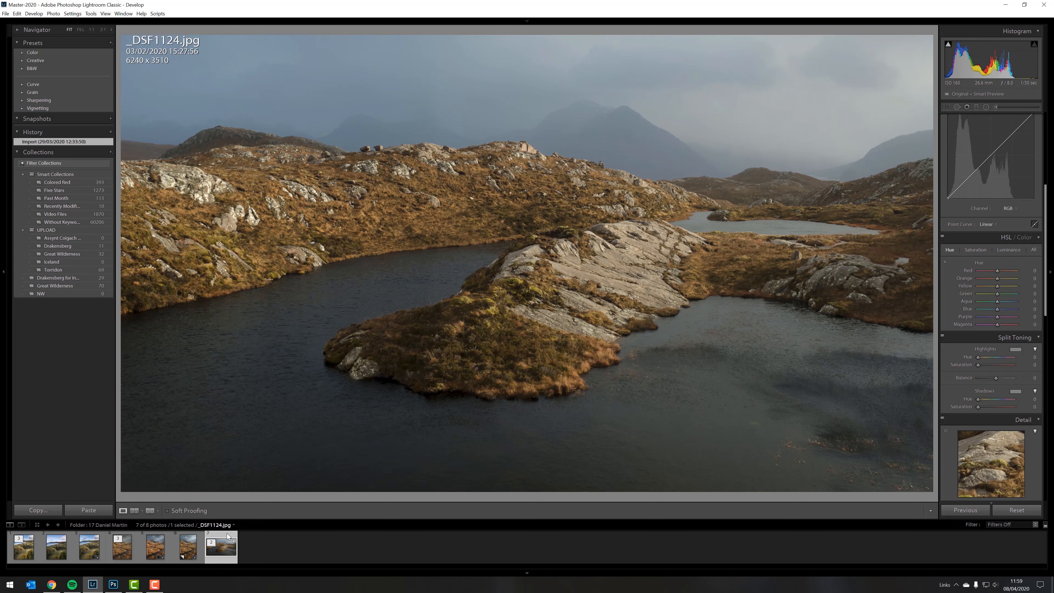
pyautogui.press('g')
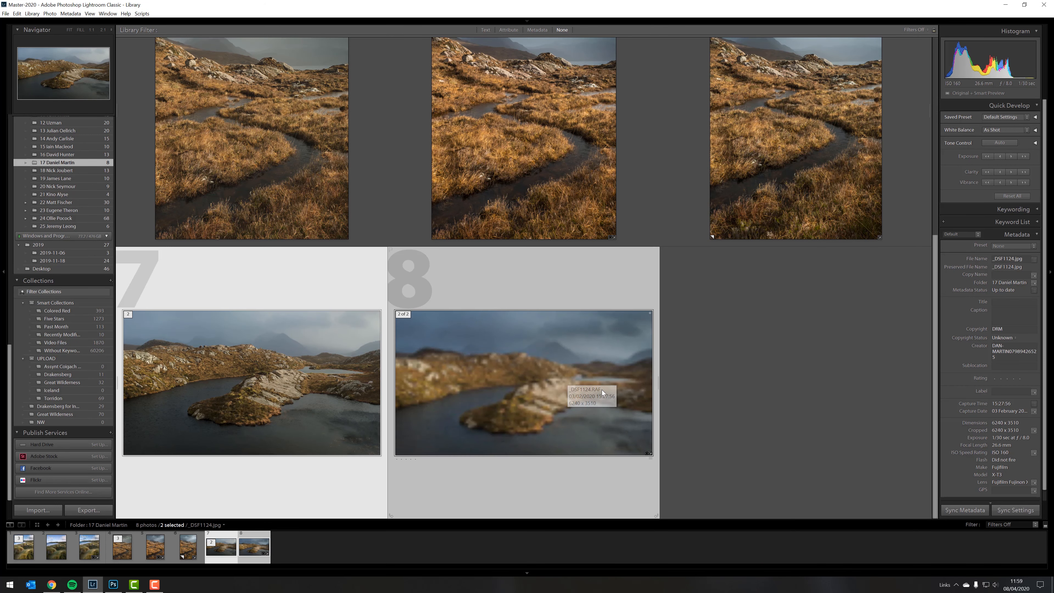
pyautogui.press('c')
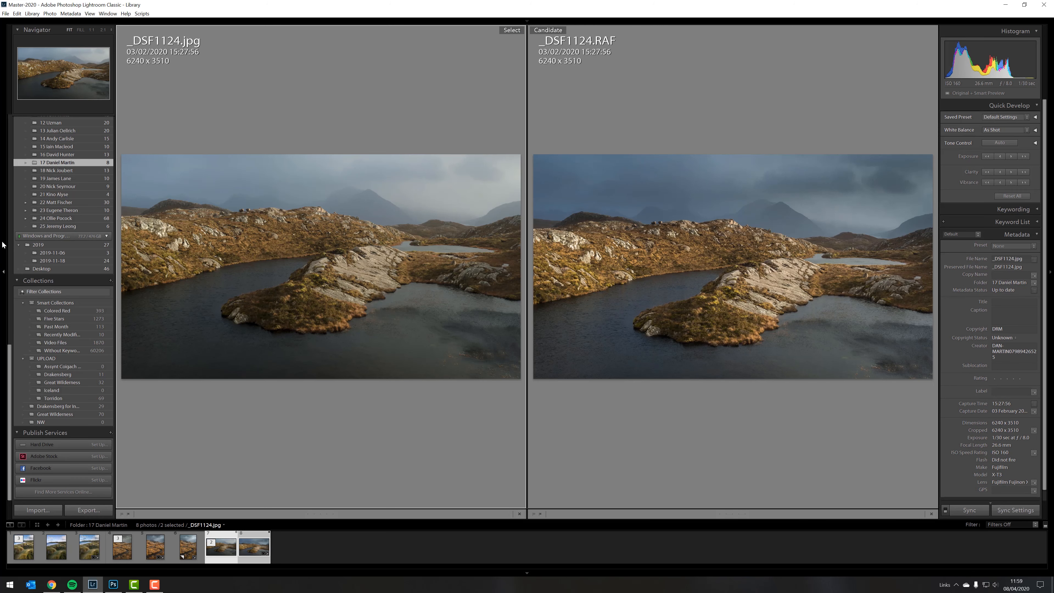
pyautogui.click(4, 274)
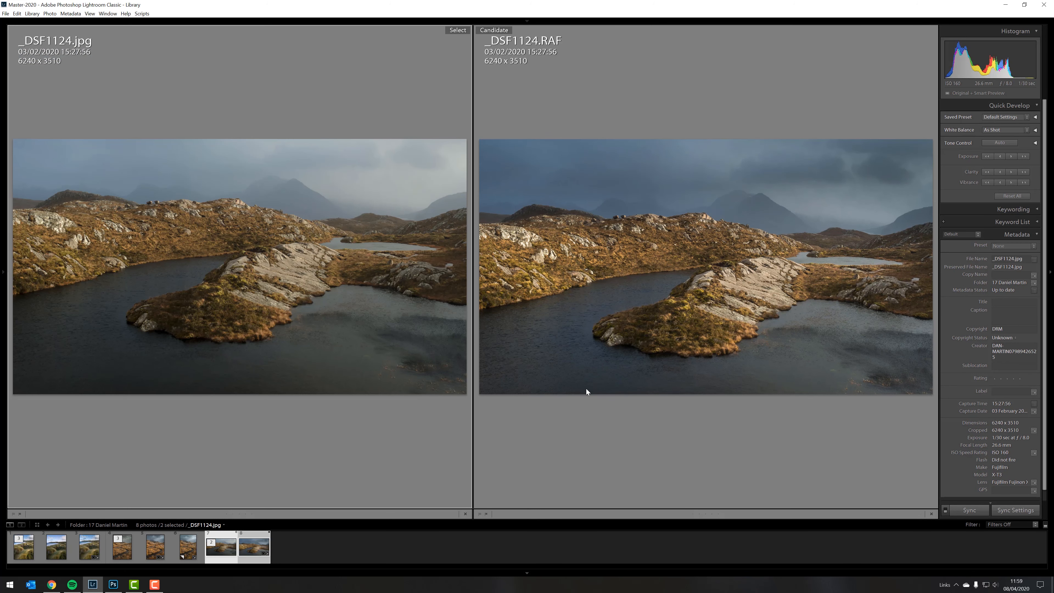